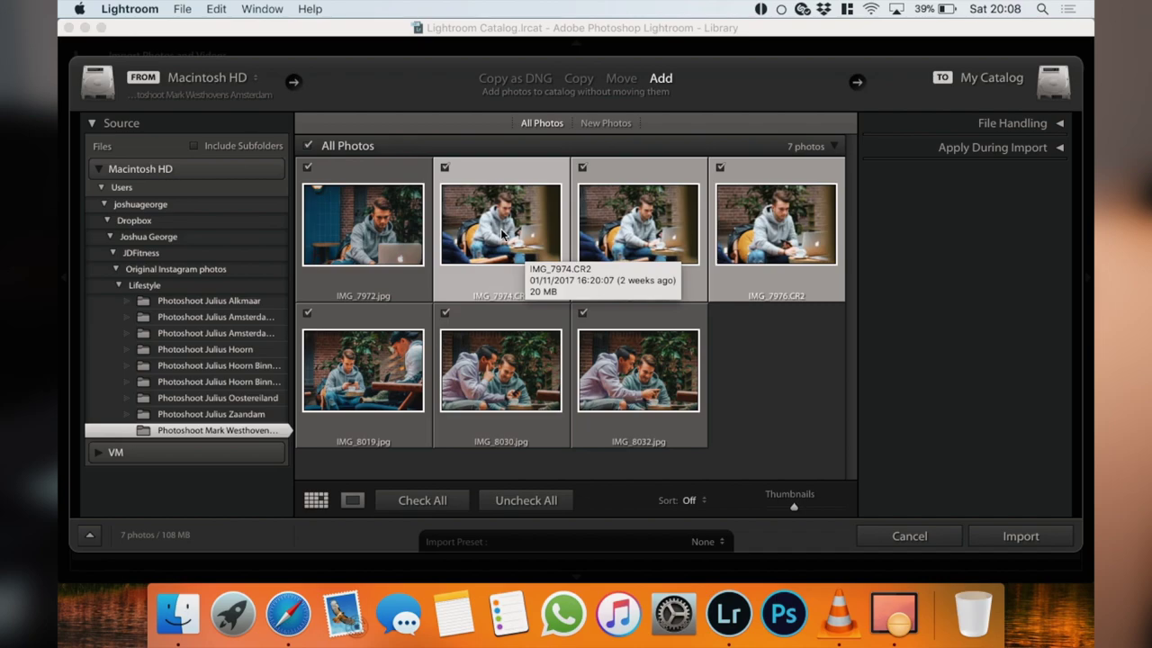
- Import the seven checked shoot photos and open IMG_7972.jpg in the Develop module
click(1020, 536)
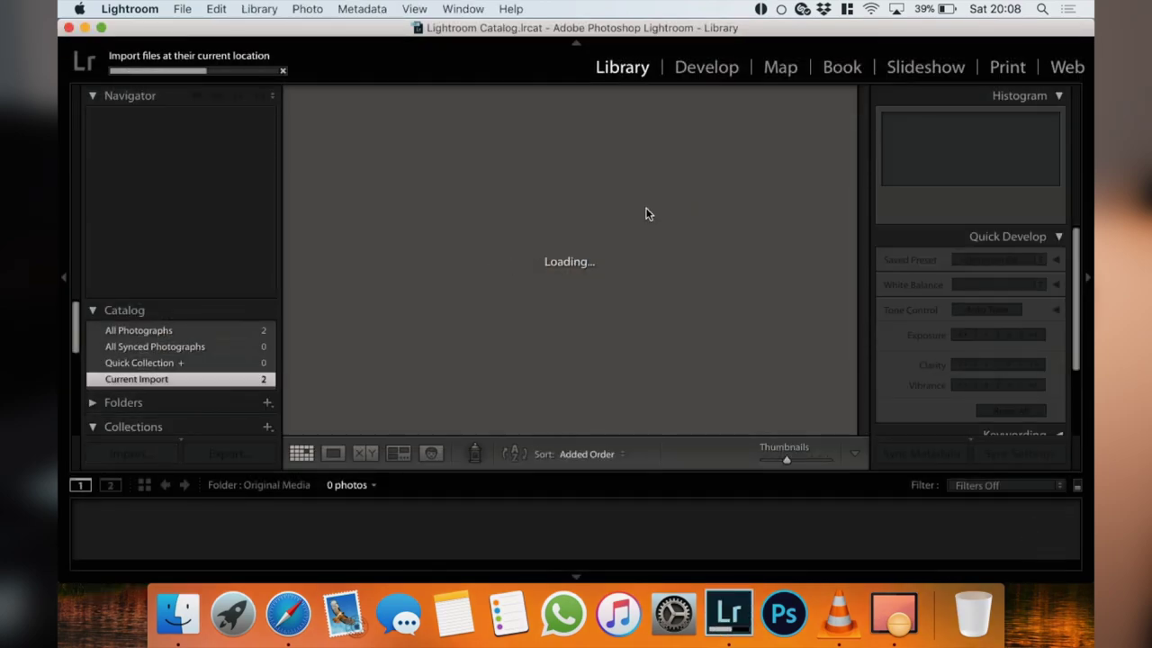
click(707, 72)
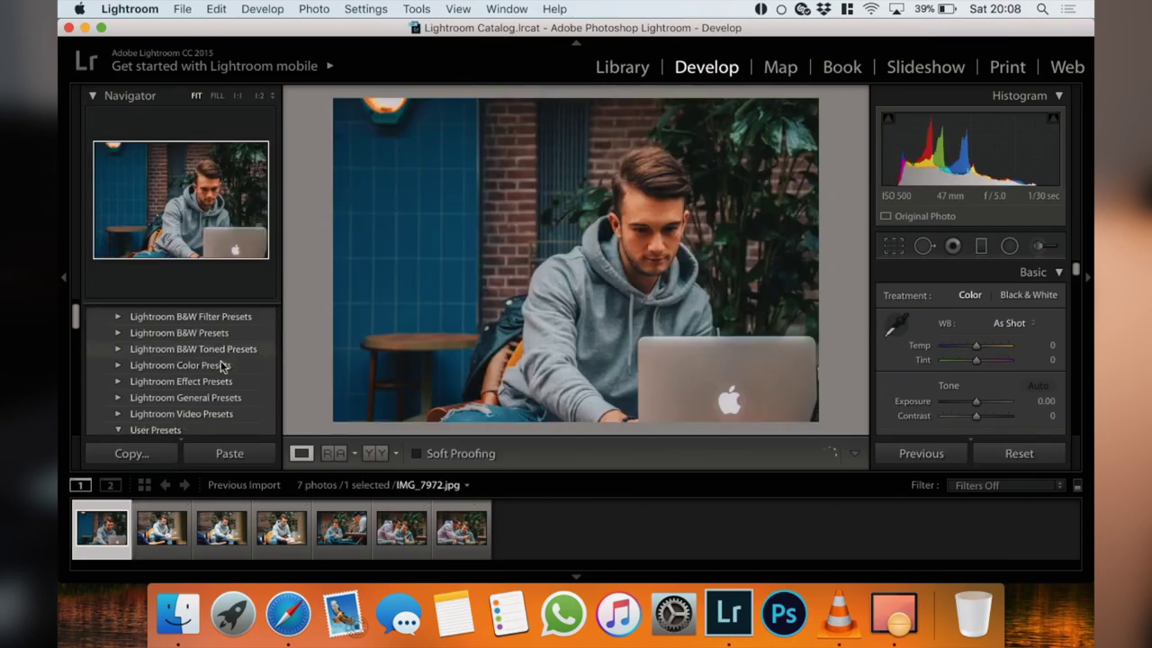
- Apply the JDF user preset to IMG_7972.jpg (Contrast −50, Highlights −100, Shadows +50, Whites −50, Blacks +50)
scroll(222, 364, down, 3)
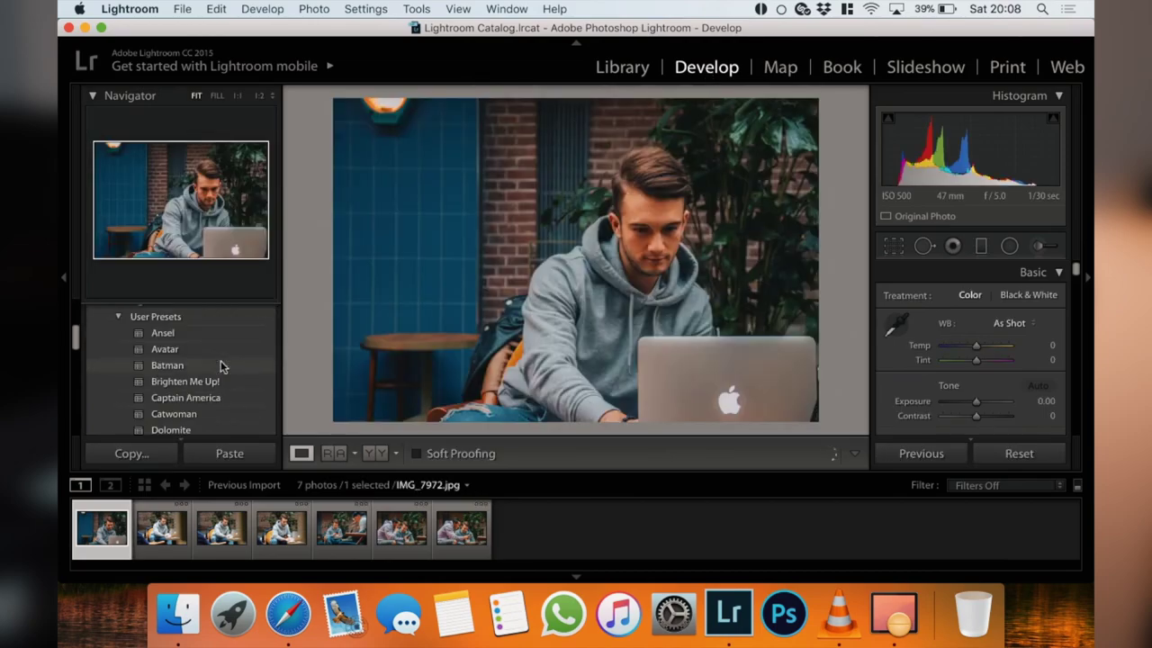
scroll(198, 396, down, 5)
scroll(190, 405, up, 3)
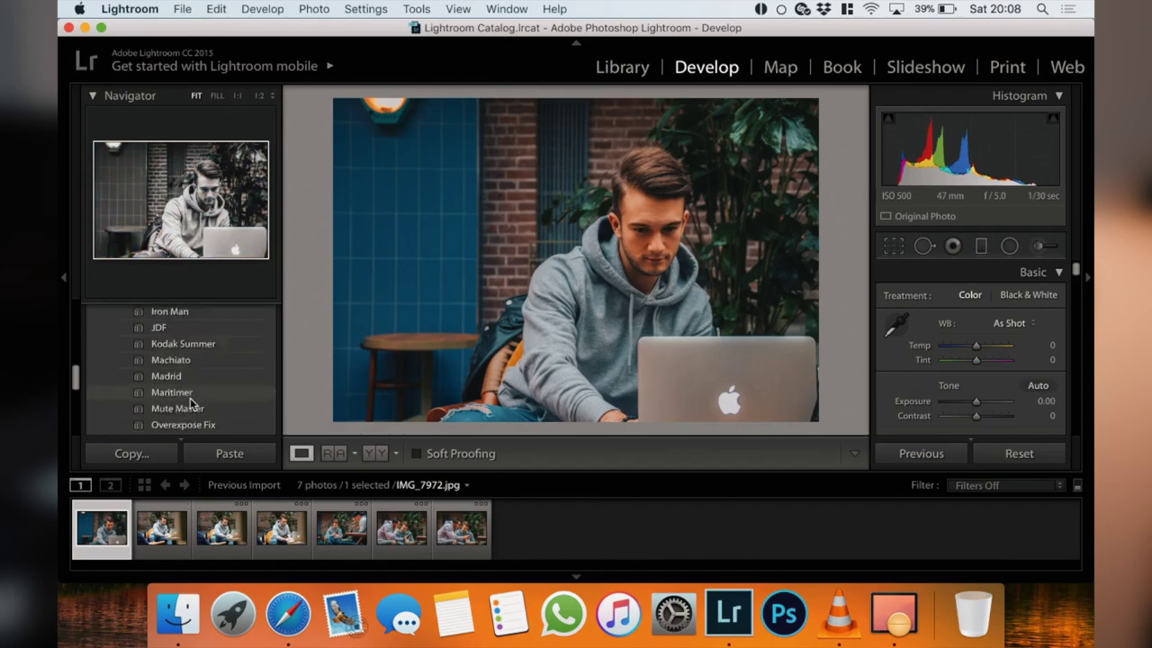
scroll(190, 404, down, 5)
scroll(171, 396, up, 8)
click(160, 392)
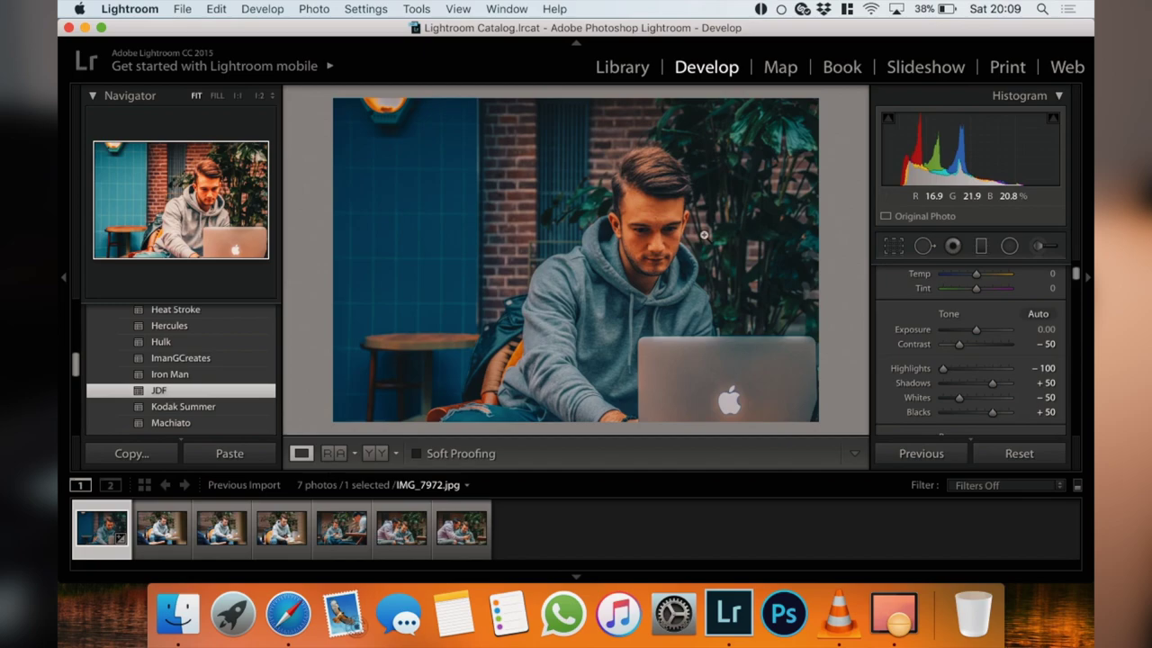
scroll(1010, 381, up, 3)
scroll(1010, 381, down, 3)
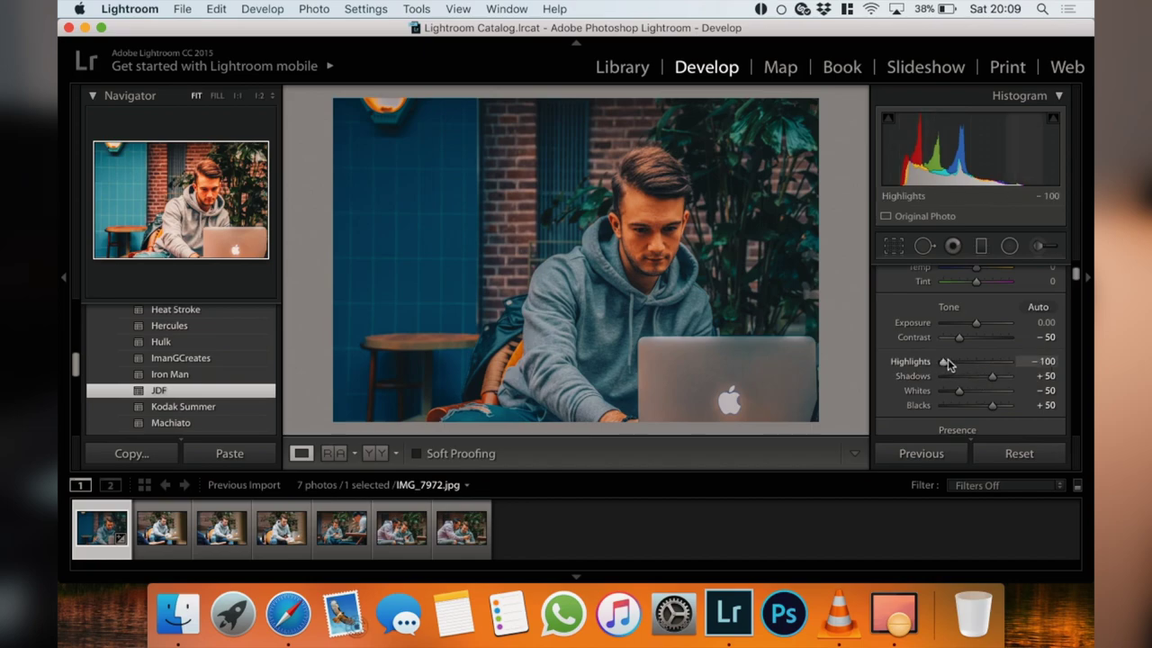
mouse_move(943, 362)
mouse_down()
mouse_move(1021, 368)
mouse_move(927, 365)
mouse_up()
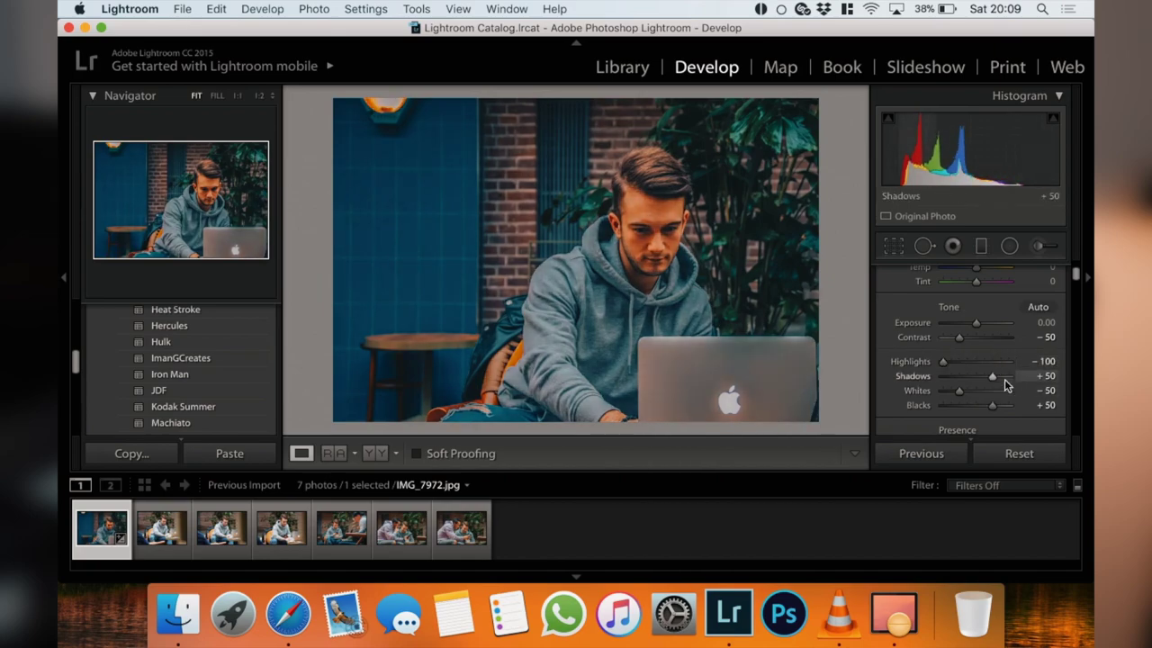
drag(993, 377, 938, 378)
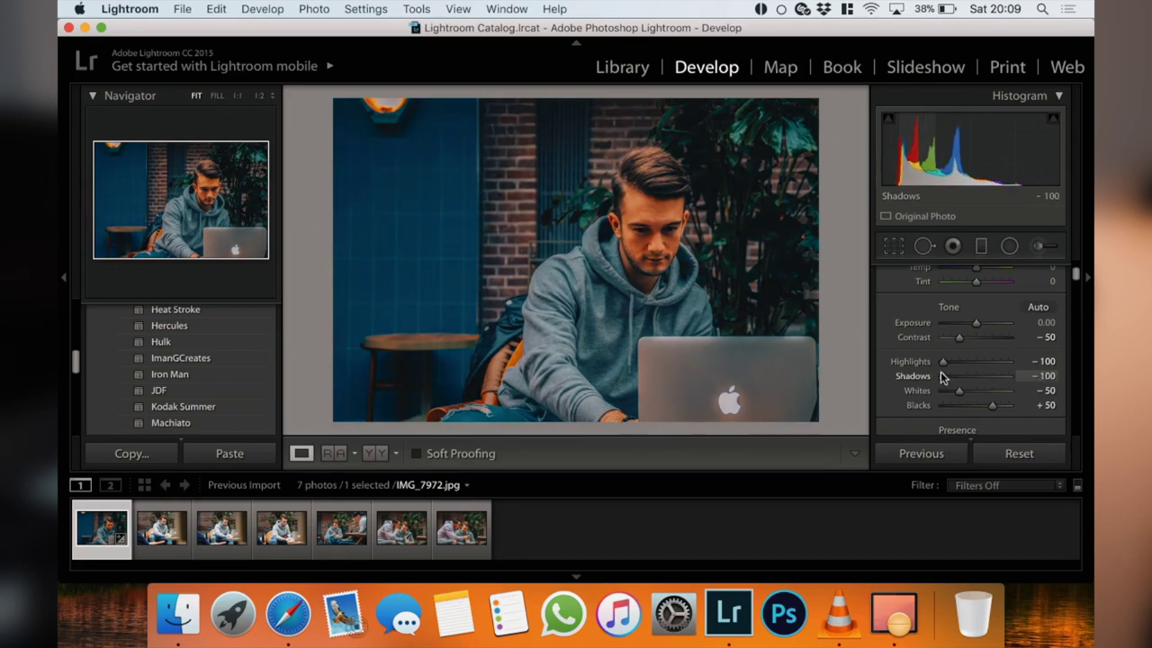
drag(1034, 375, 1040, 370)
click(1039, 376)
text(-50)
key(Return)
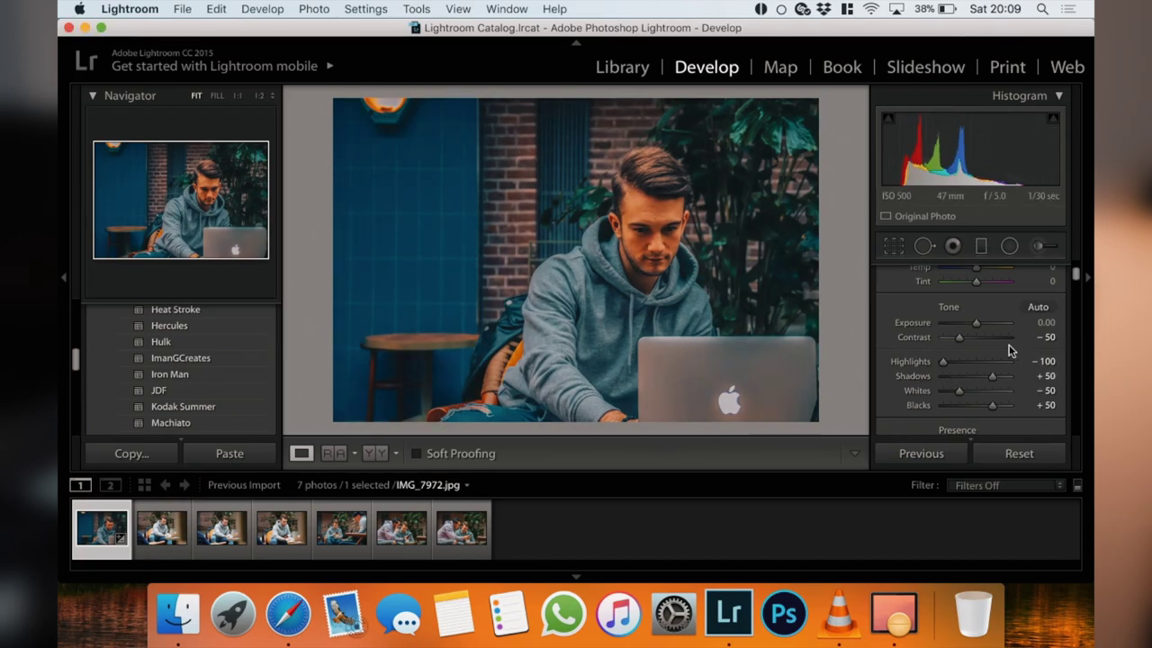
scroll(990, 369, down, 1)
drag(957, 376, 991, 378)
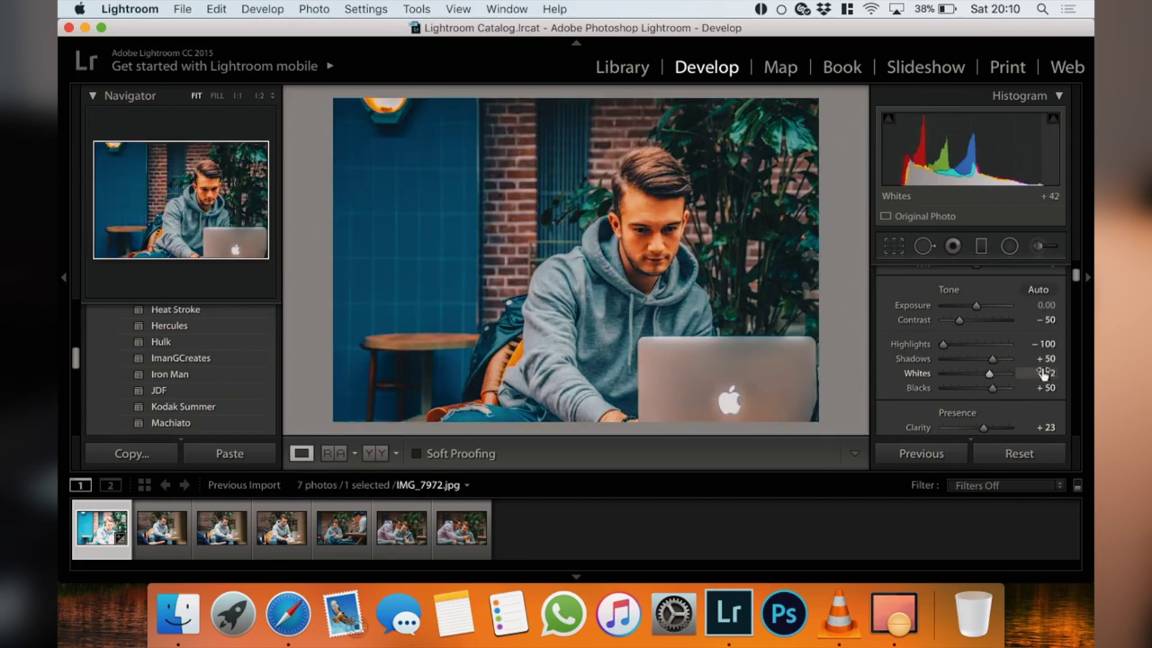
click(1039, 374)
text(-50)
key(Return)
drag(990, 389, 974, 387)
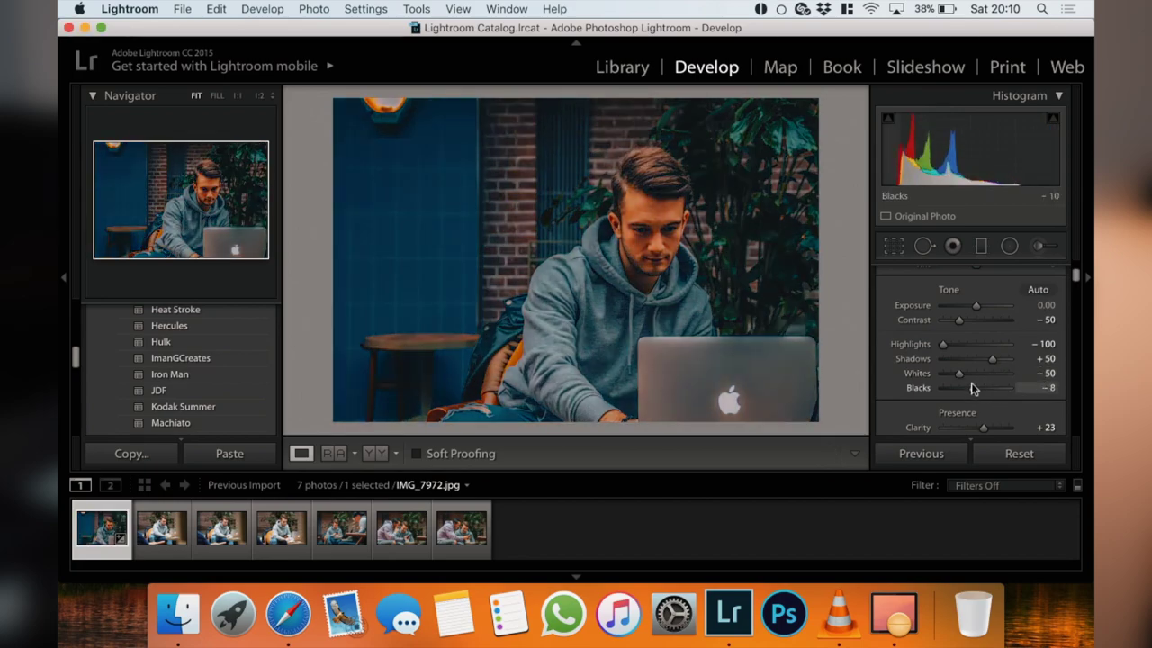
click(1043, 387)
key(Return)
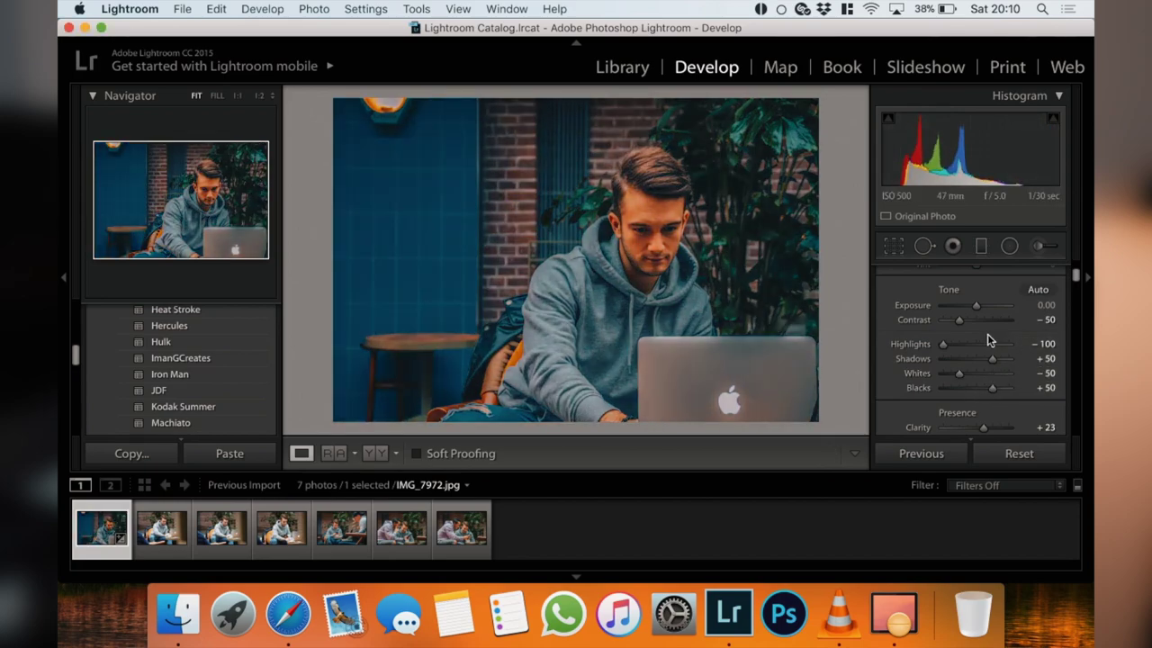
scroll(1026, 378, down, 1)
click(1041, 391)
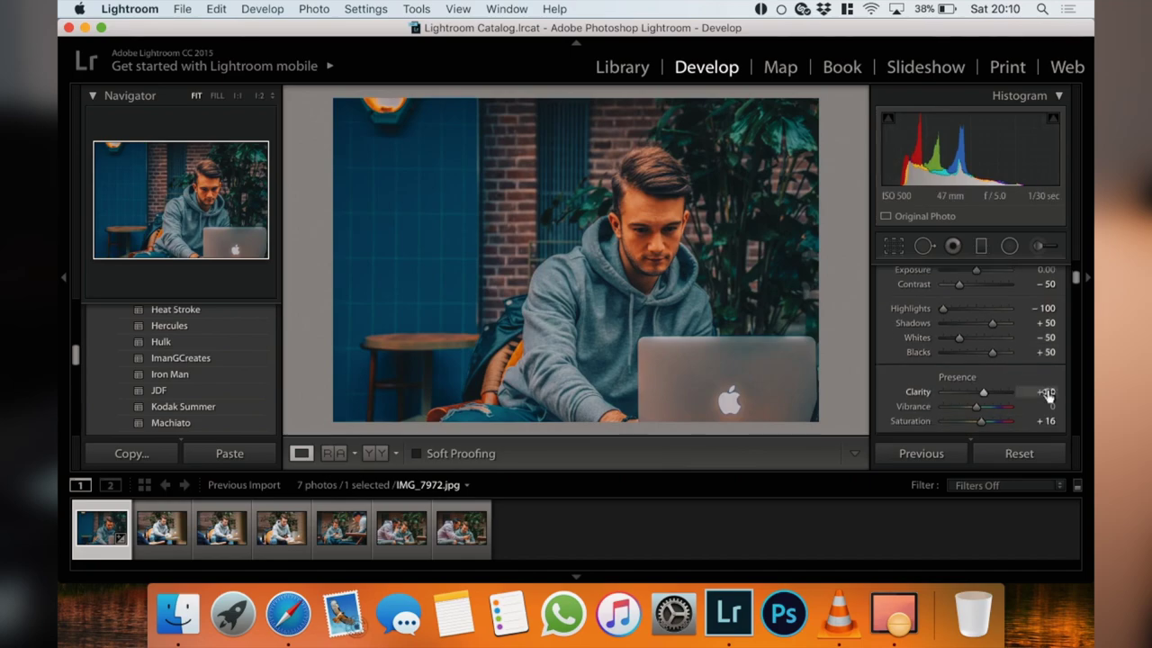
text(0)
key(Return)
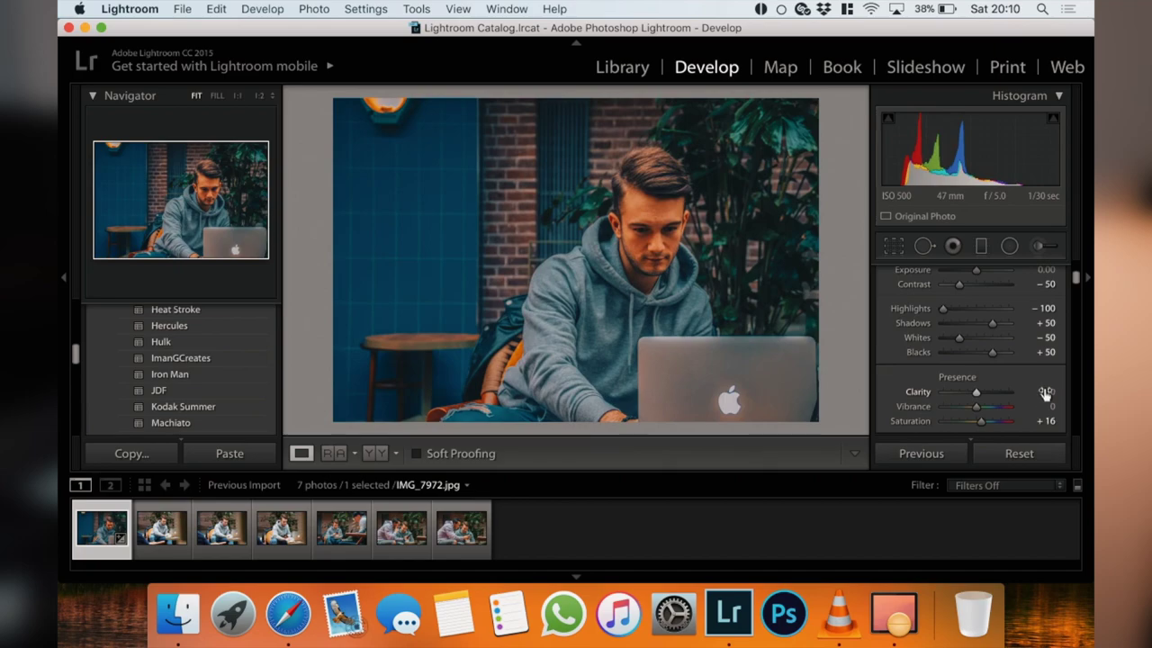
click(1054, 393)
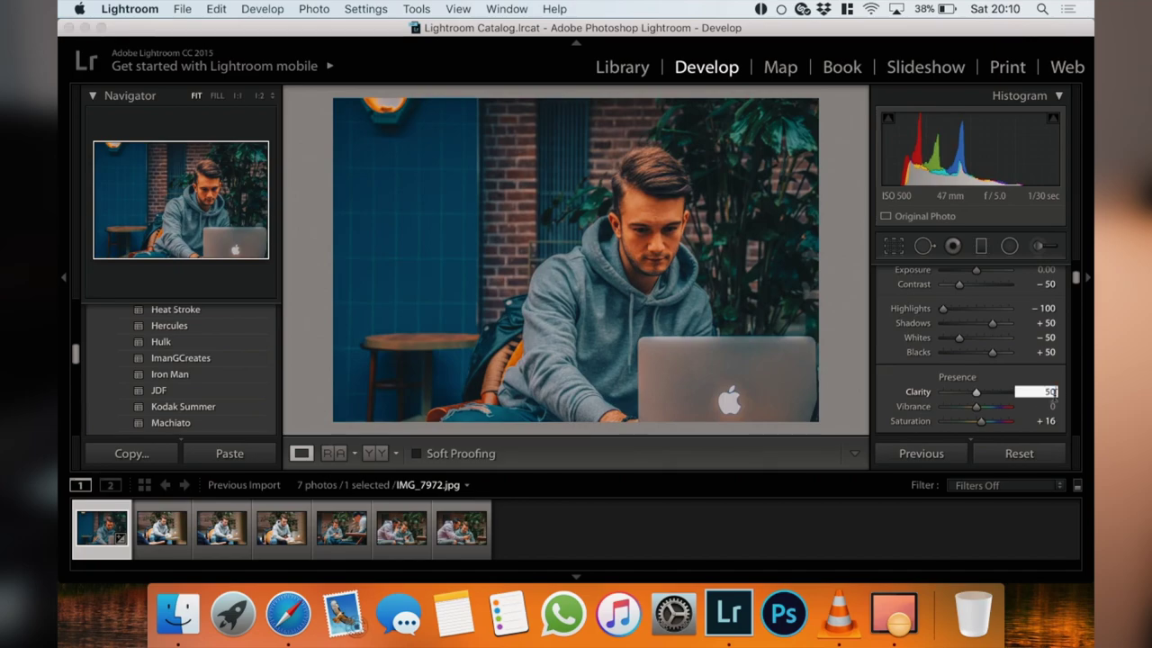
key(Return)
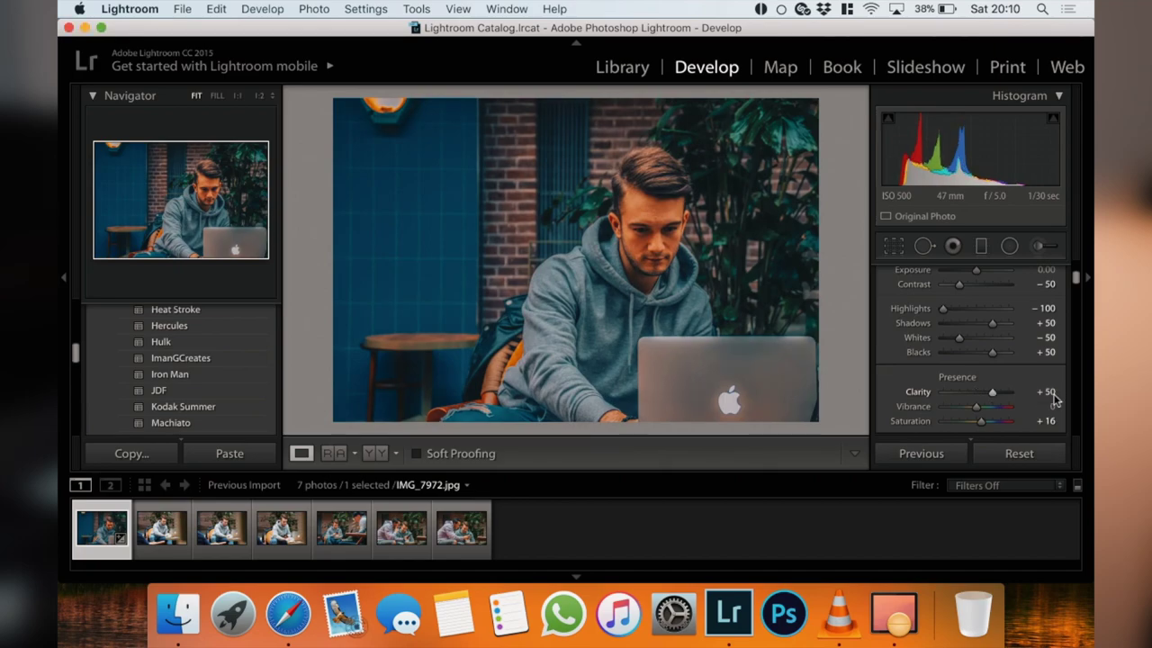
click(1049, 392)
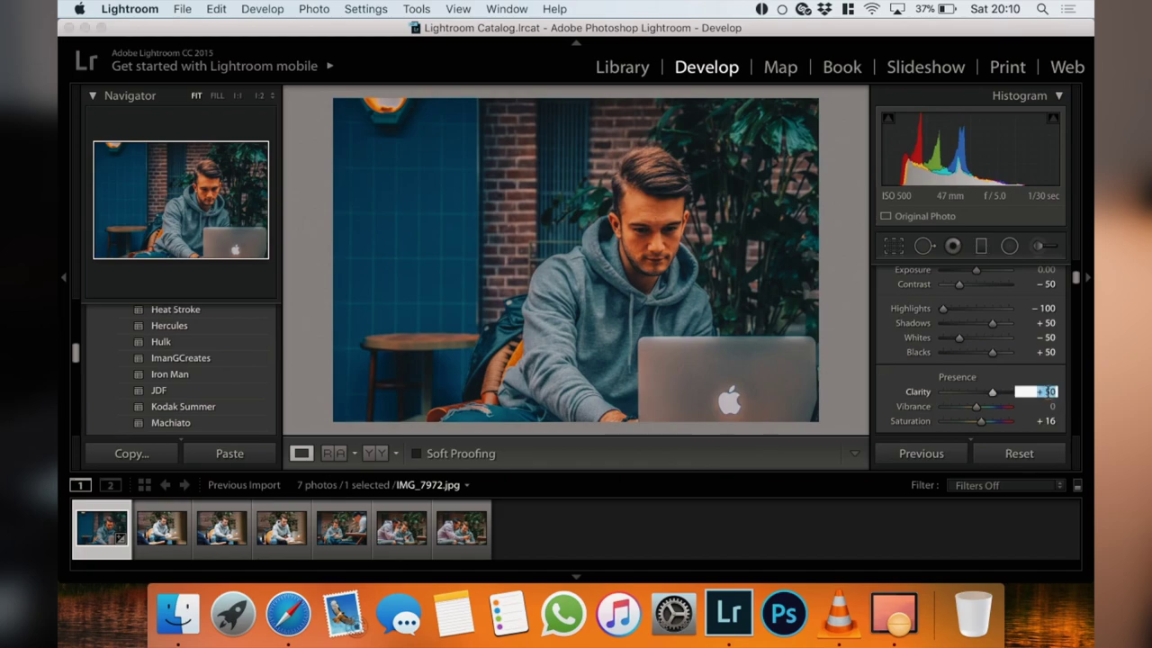
text(23)
key(Return)
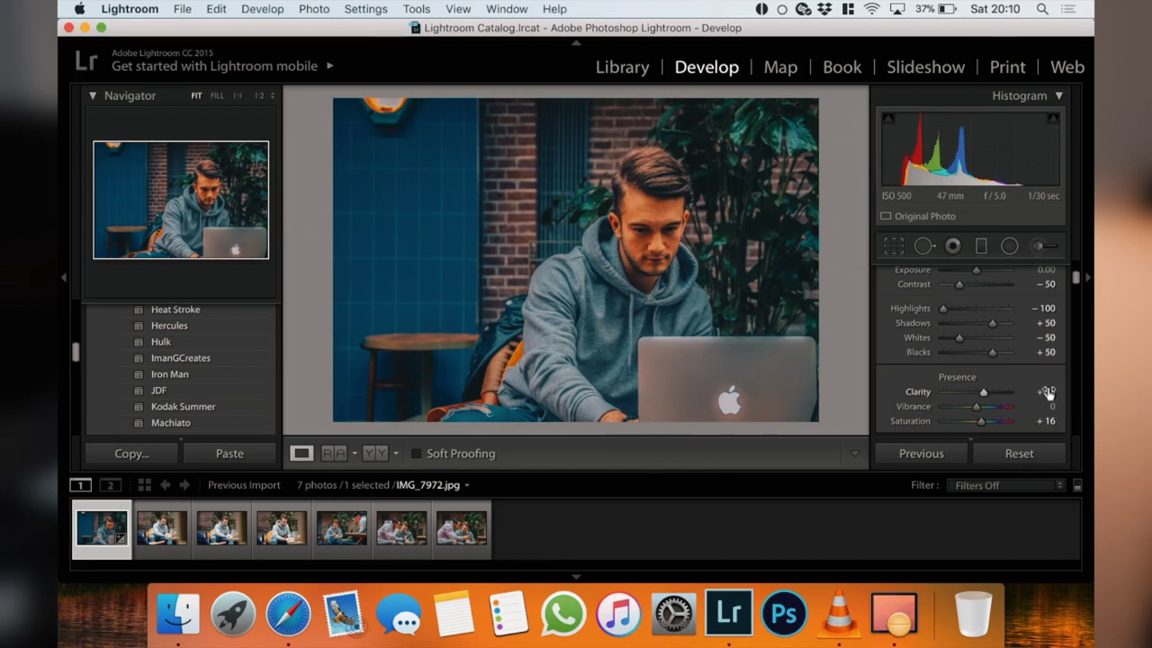
click(1044, 392)
click(1049, 392)
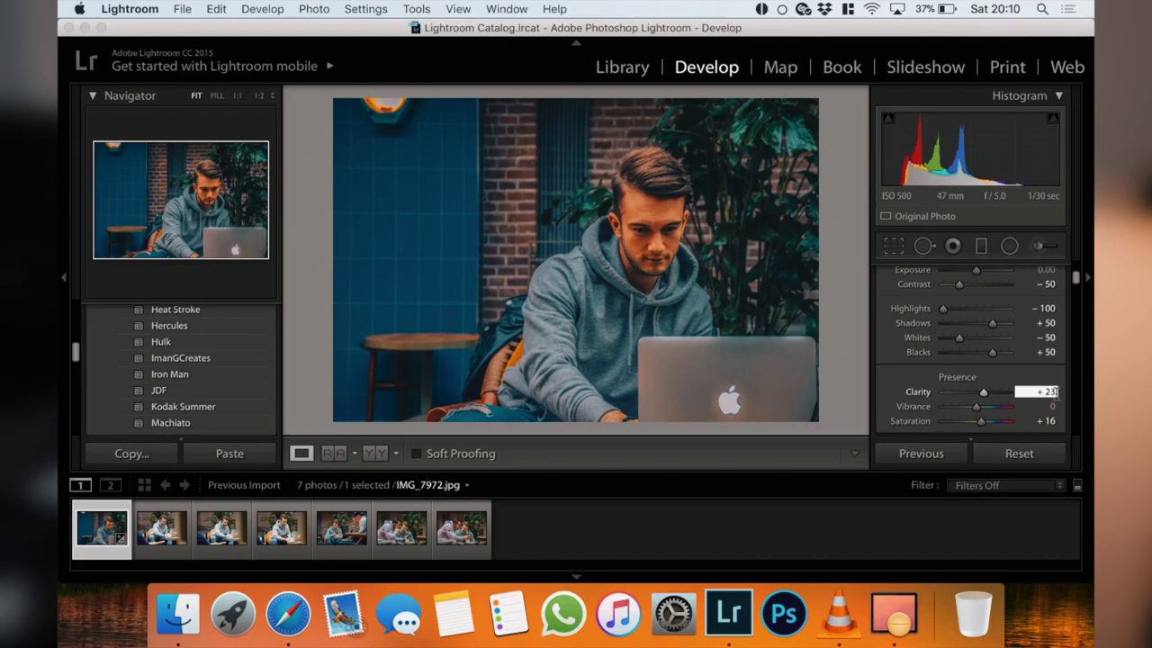
- Try extreme Exposure values on the photo, then reset Exposure to 0.00
scroll(1021, 381, down, 5)
scroll(1019, 376, down, 8)
scroll(1018, 376, down, 5)
scroll(1019, 376, up, 6)
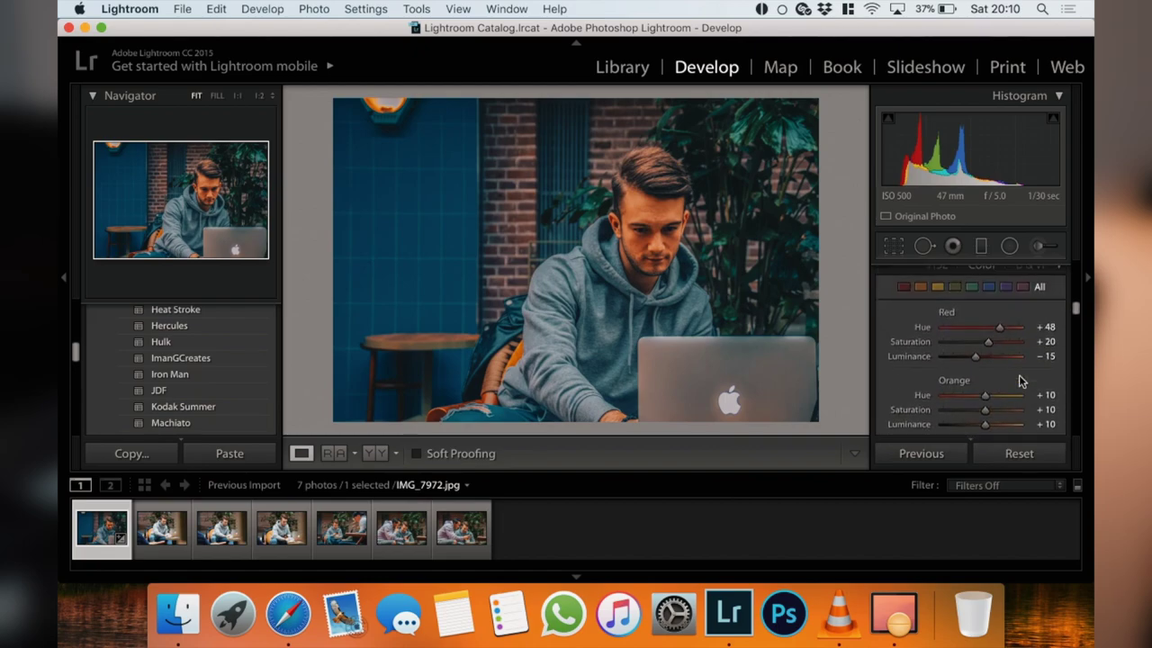
scroll(1019, 374, up, 10)
drag(977, 339, 974, 338)
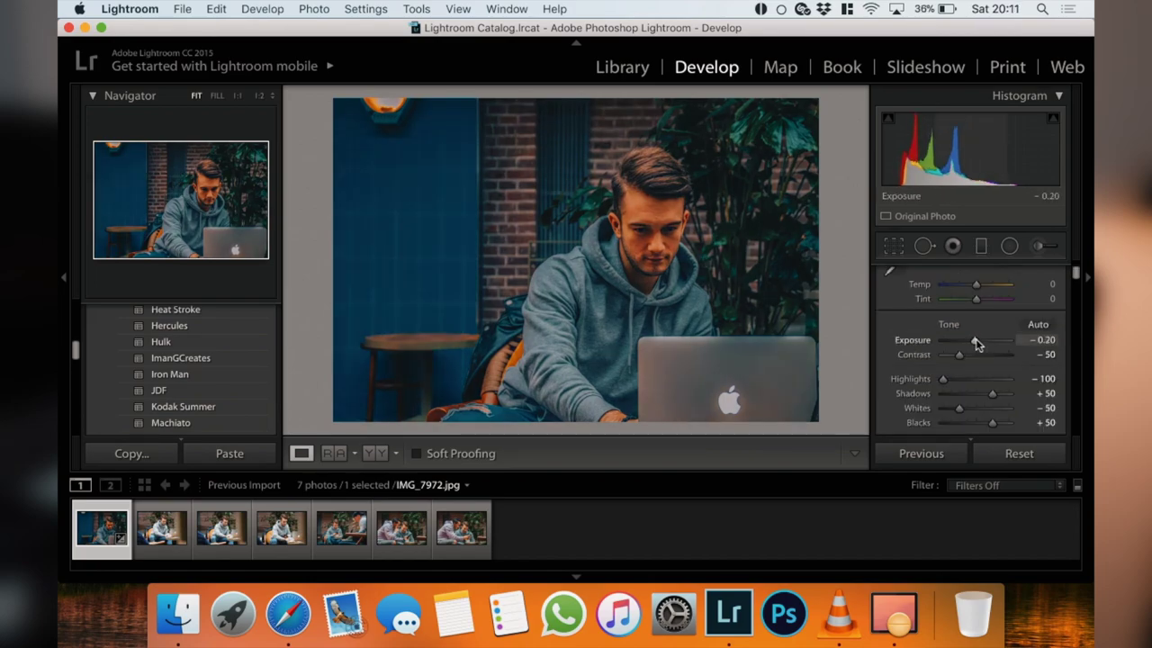
double_click(976, 339)
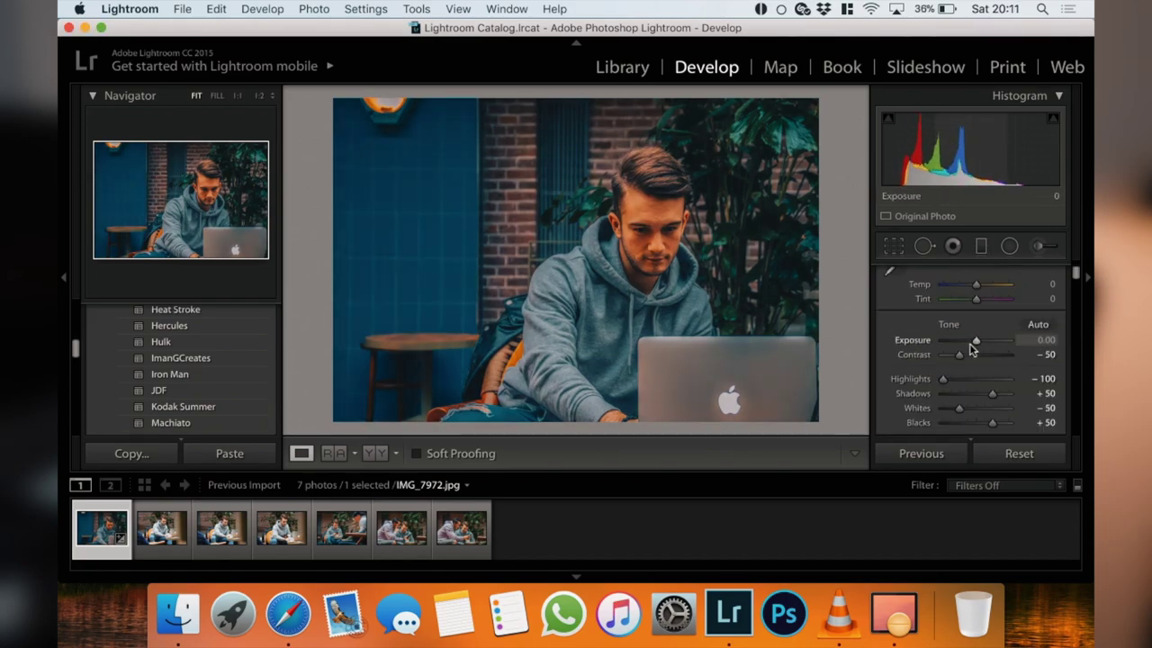
drag(975, 340, 1044, 331)
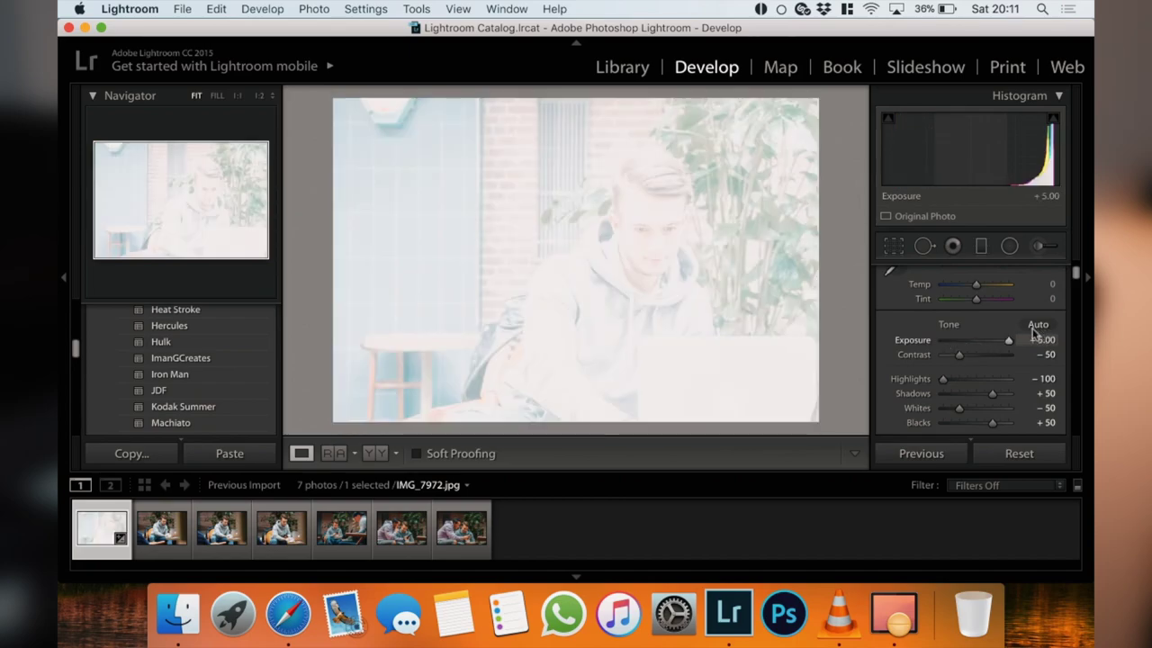
double_click(1049, 337)
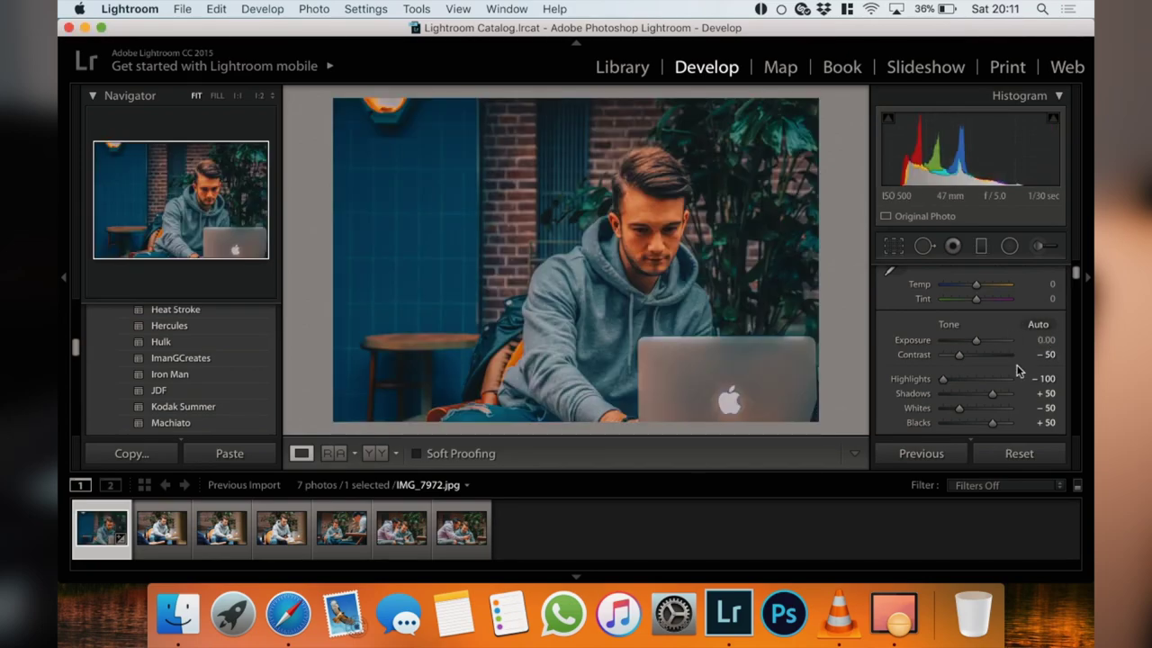
- Push Contrast down to -100, then set it precisely to -50
scroll(1017, 369, down, 1)
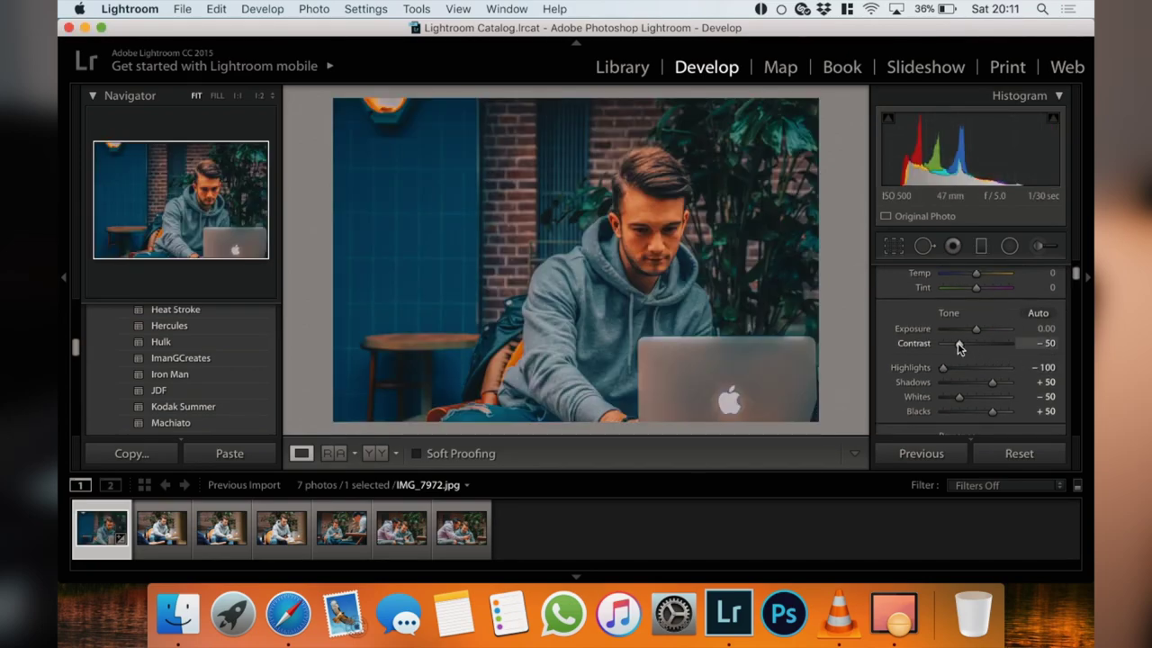
mouse_move(957, 342)
mouse_down()
mouse_move(921, 343)
mouse_move(1020, 336)
mouse_move(968, 343)
mouse_up()
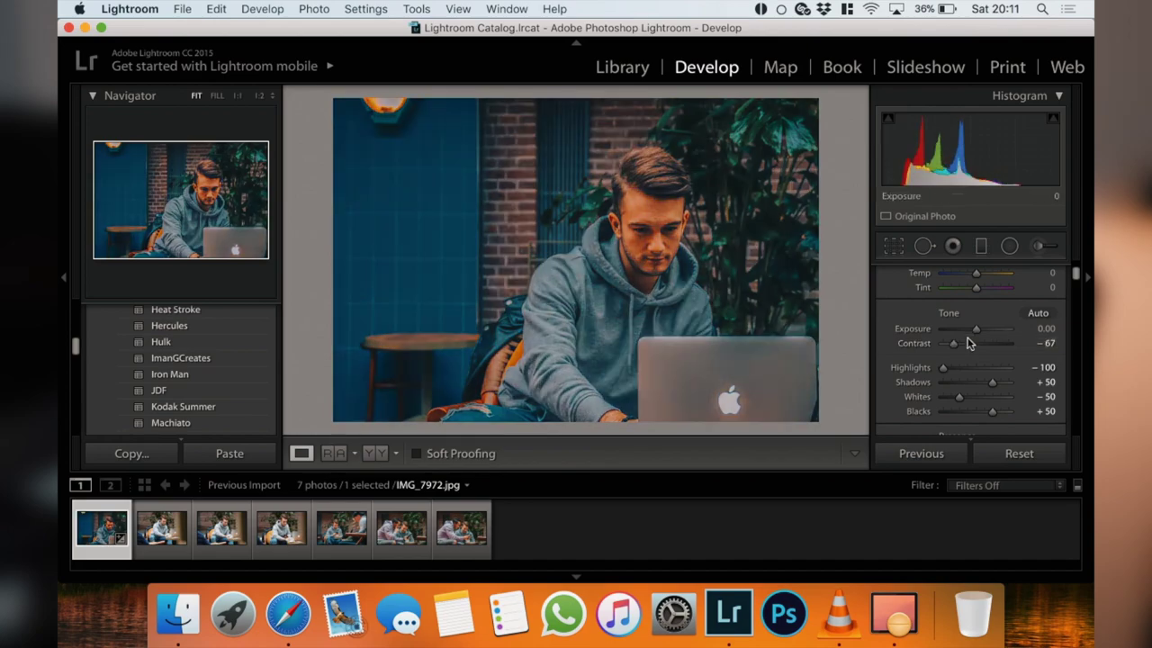
click(1034, 343)
text(-50)
key(Return)
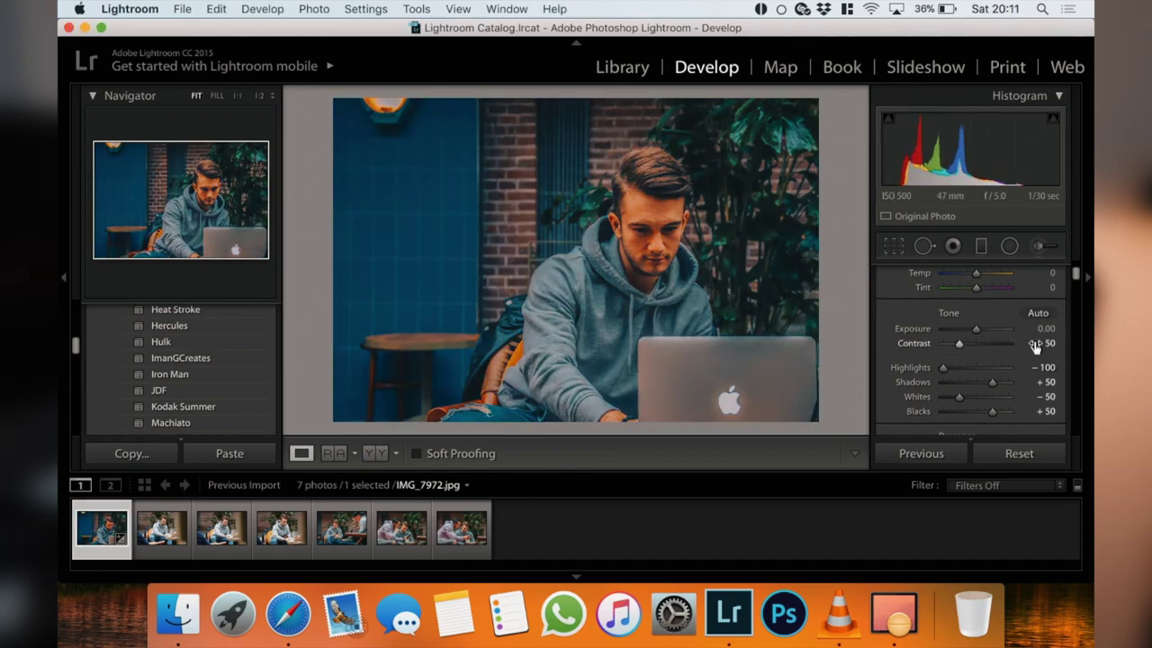
- Boost Saturation to +95 to preview the extreme, then select its value field
scroll(1015, 378, down, 1)
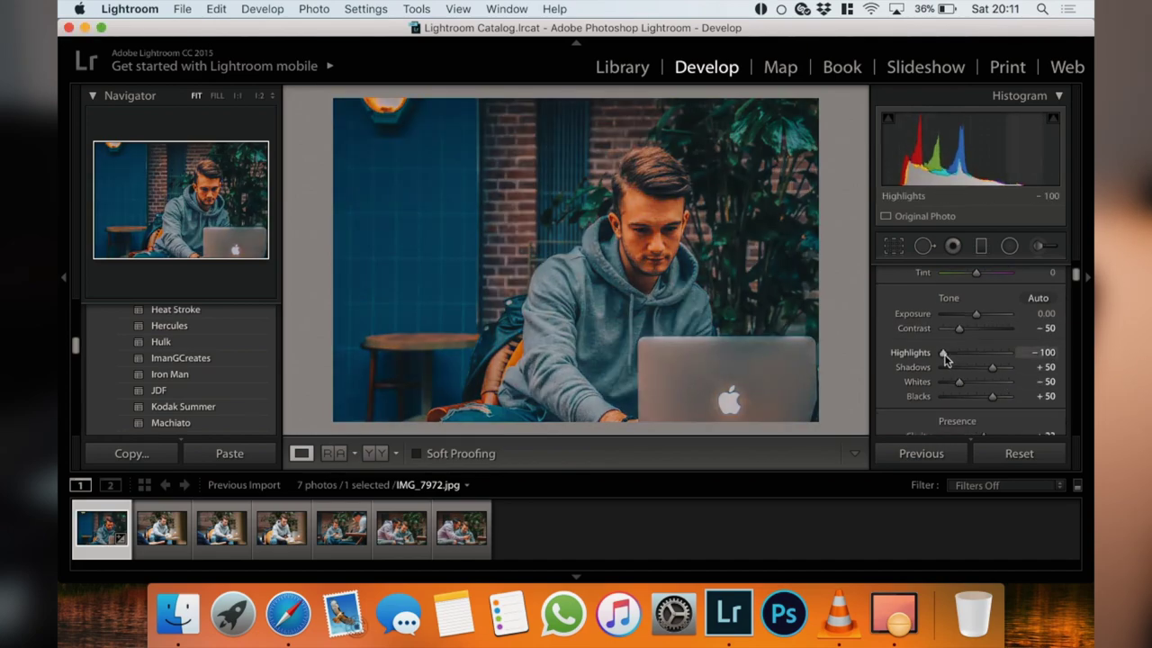
scroll(1023, 352, down, 2)
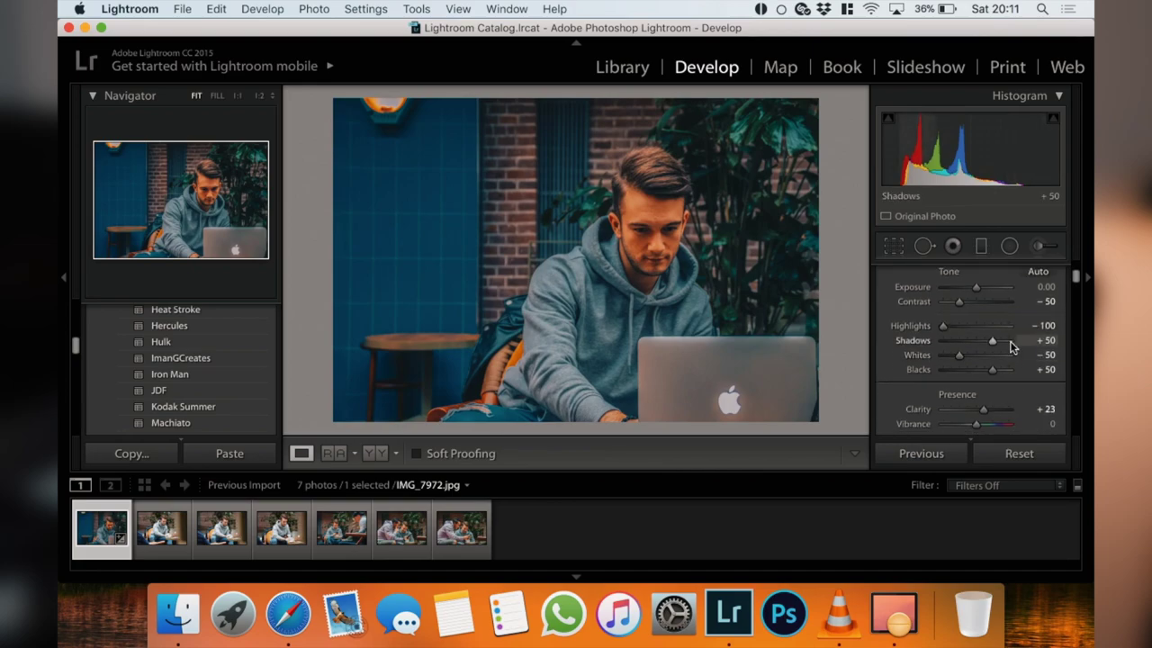
scroll(1030, 351, down, 1)
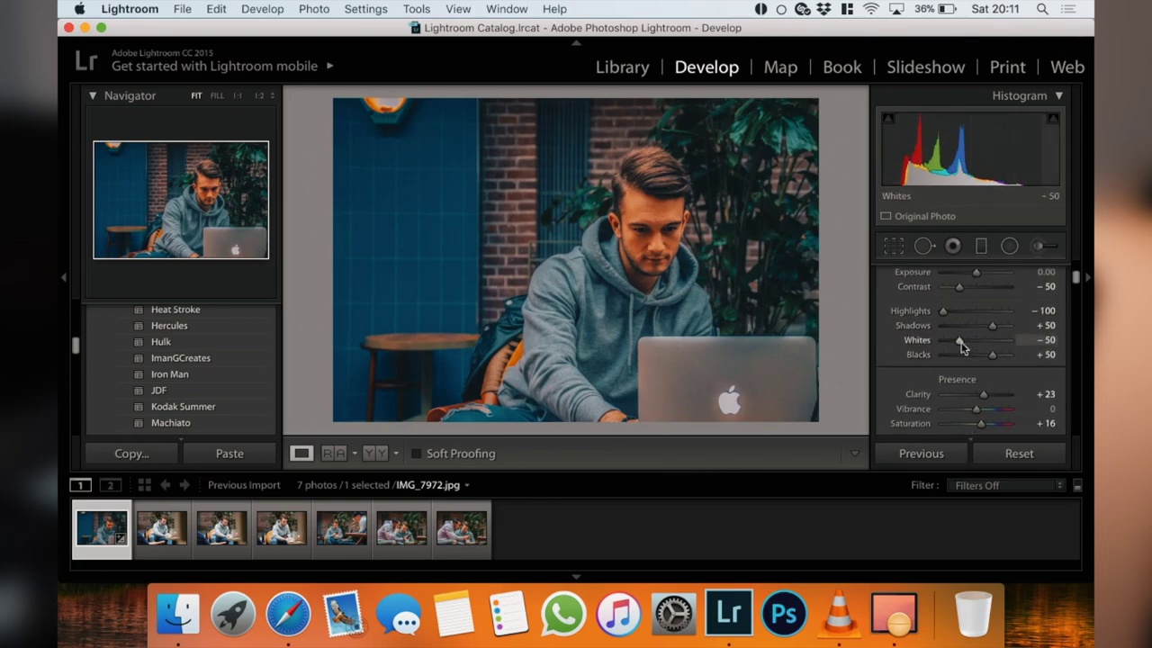
scroll(1023, 365, down, 5)
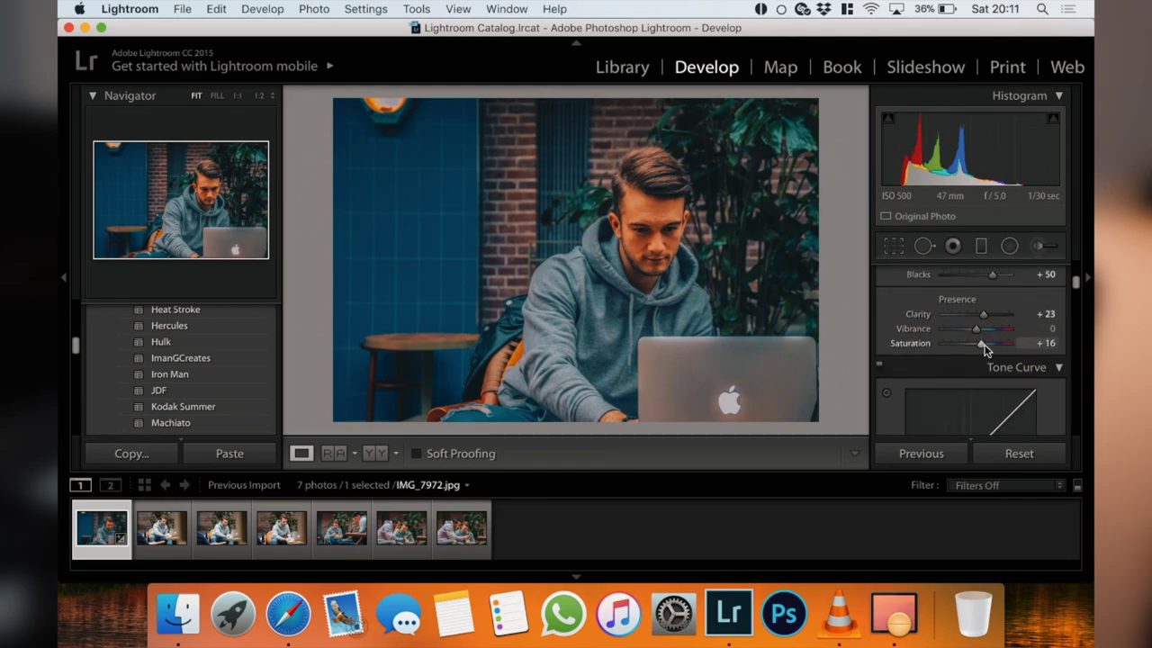
drag(983, 348, 908, 348)
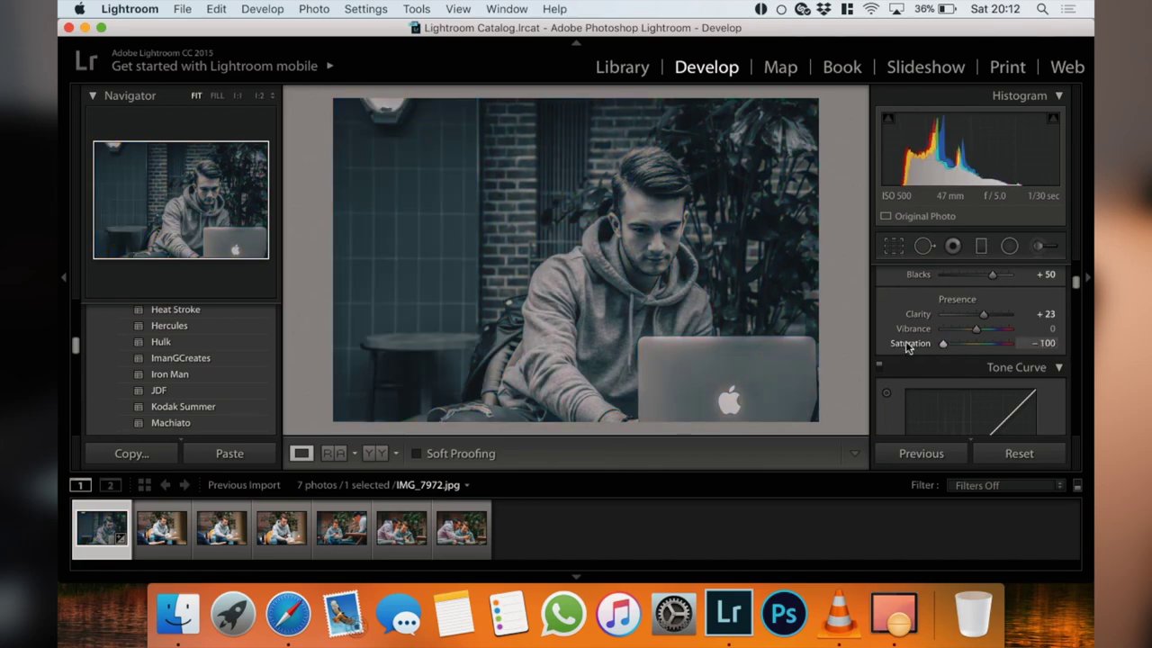
click(1042, 343)
- Set Saturation to 16 and bring up the Crop & Straighten overlay
text(16)
key(Return)
key(r)
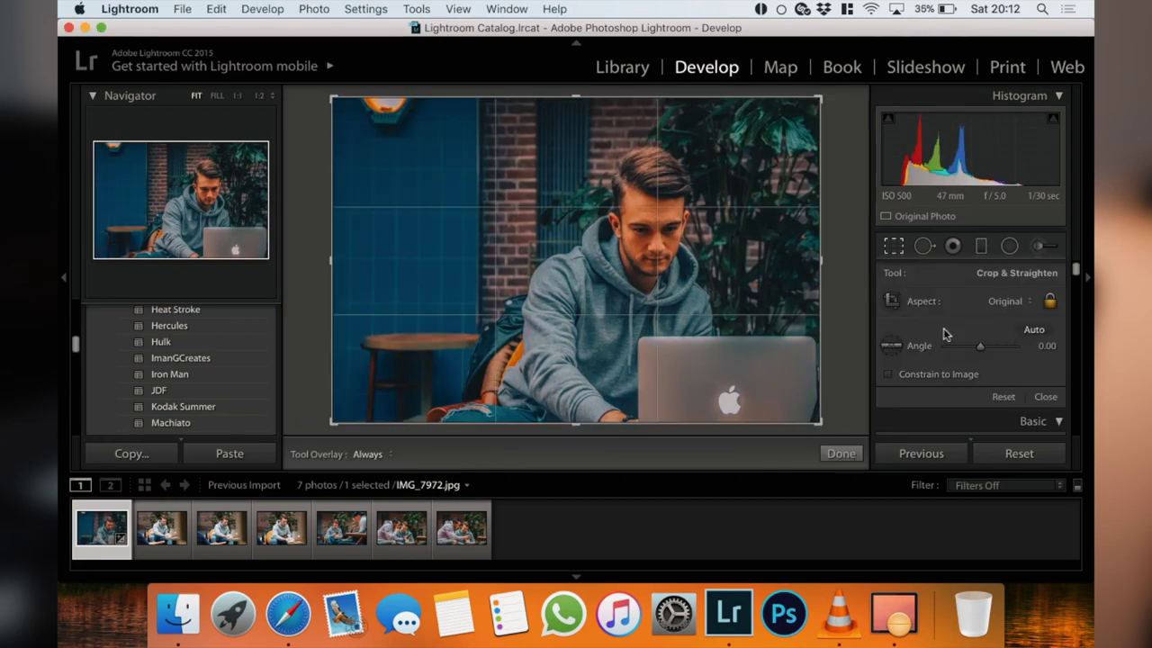
click(893, 250)
click(894, 251)
- Keep the Original crop aspect and auto-straighten the photo to −0.18°
click(1008, 304)
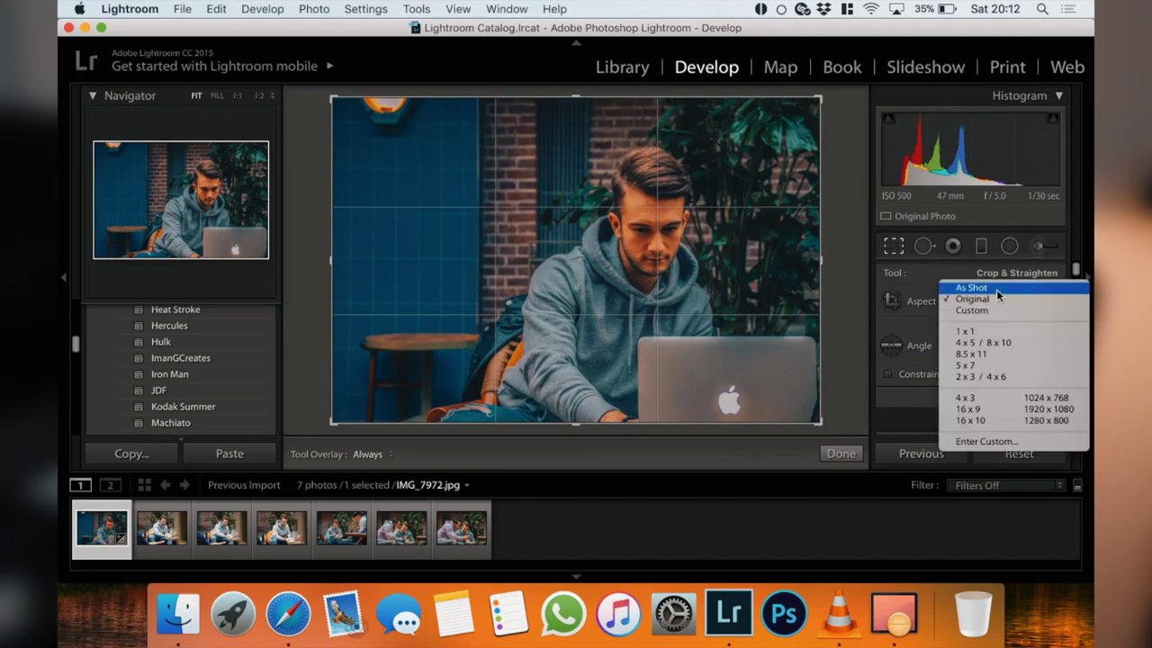
click(996, 288)
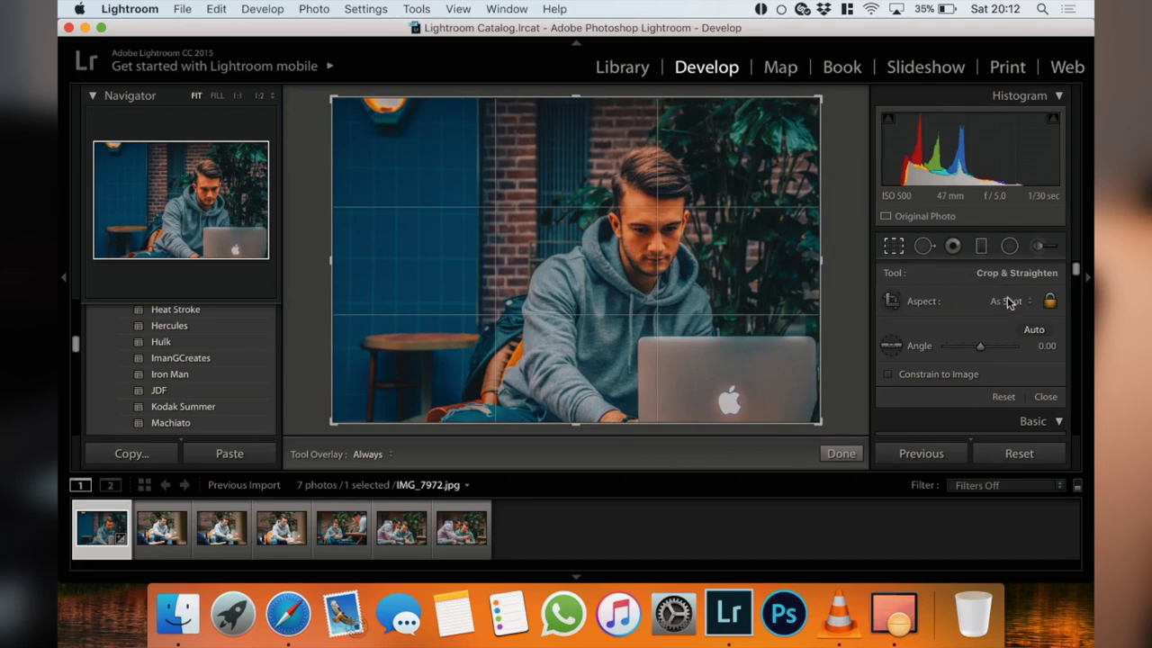
click(1007, 299)
click(995, 310)
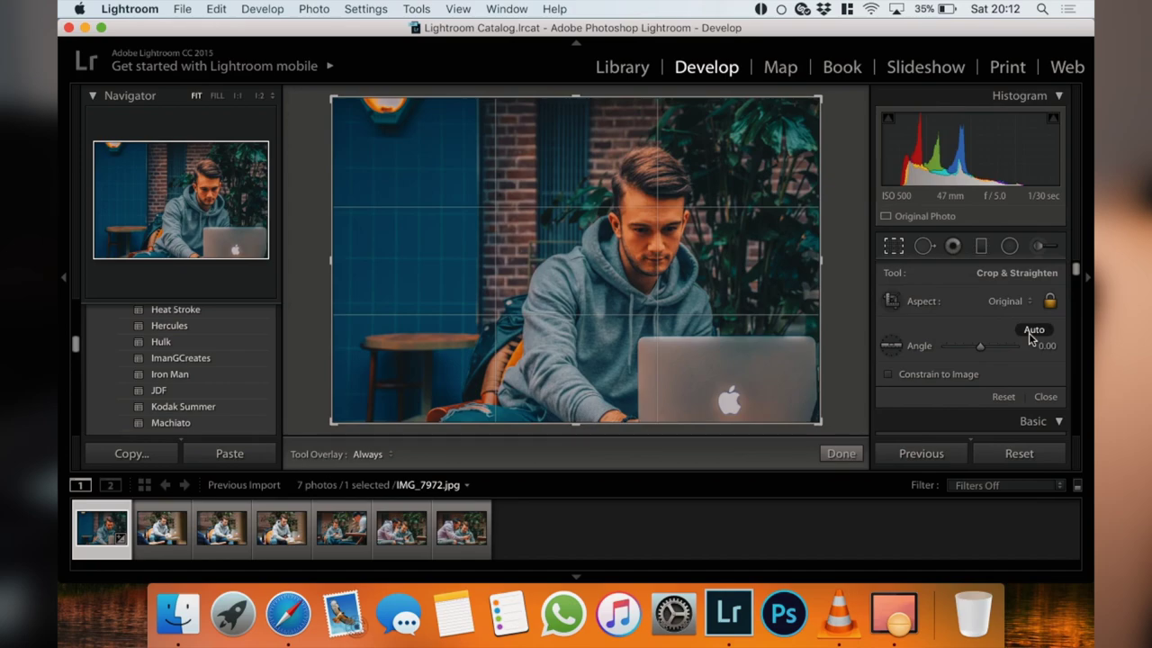
click(1032, 330)
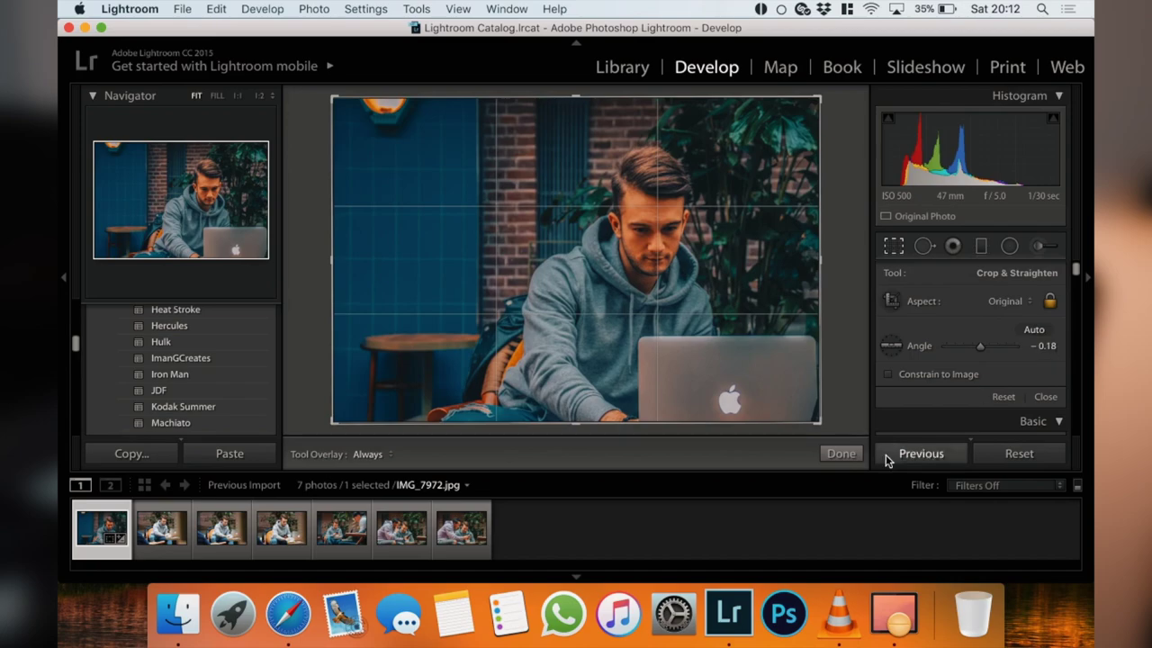
click(840, 454)
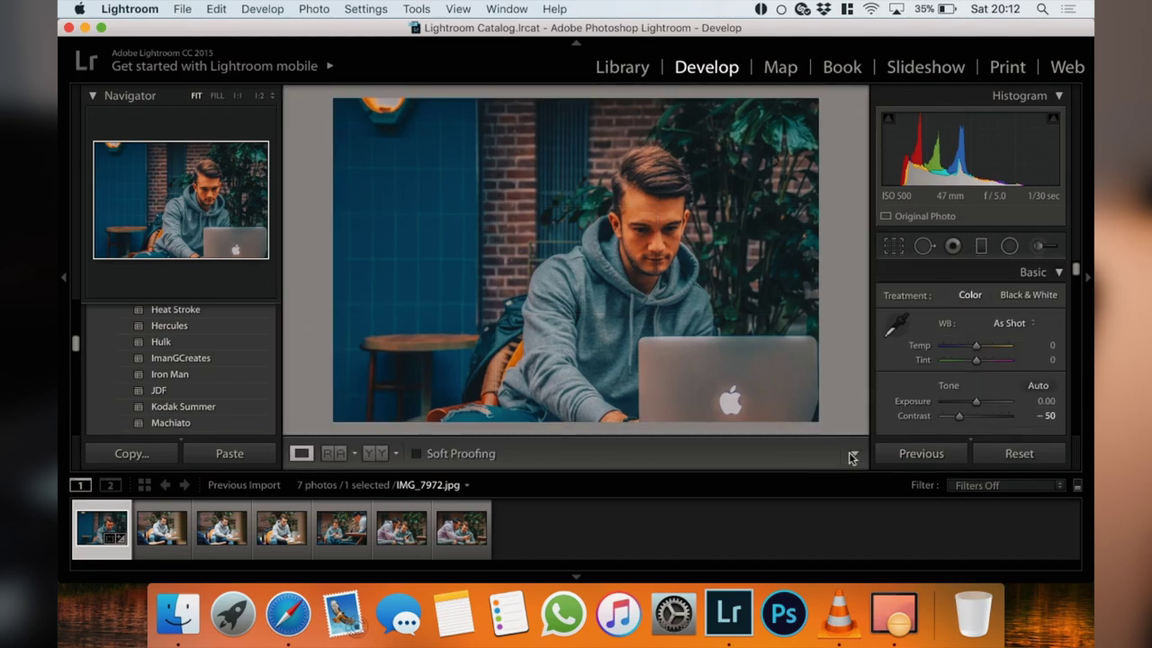
- Export IMG_7972.jpg as a quality-100 sRGB JPEG to the Desktop with no subfolder
right_click(590, 196)
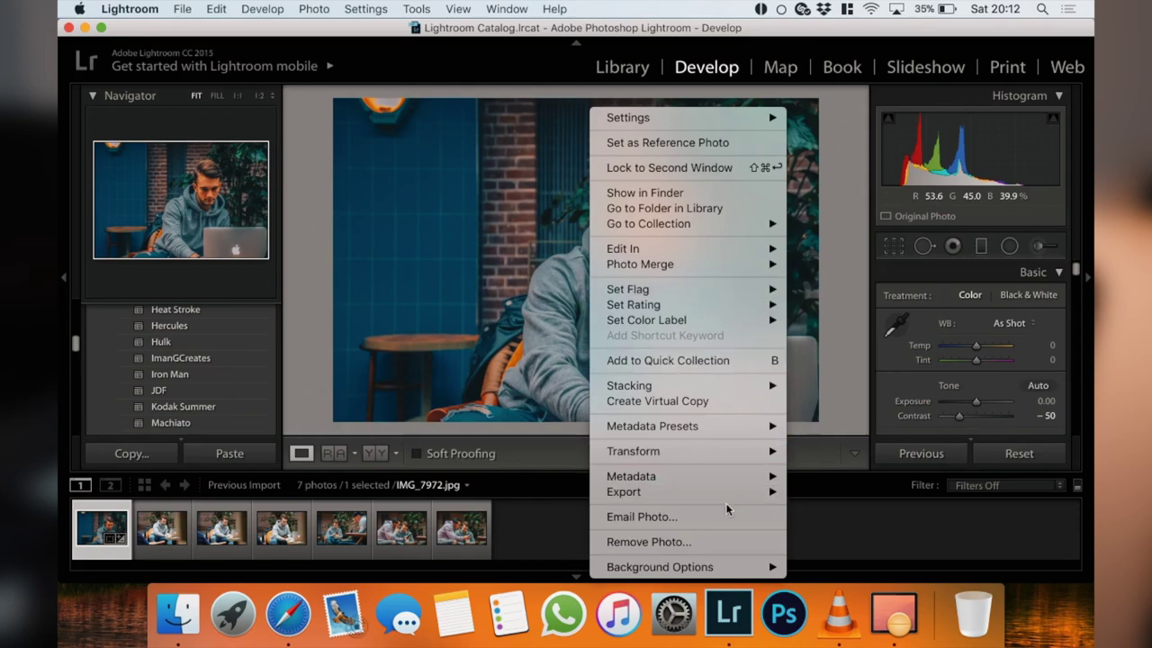
mouse_move(744, 493)
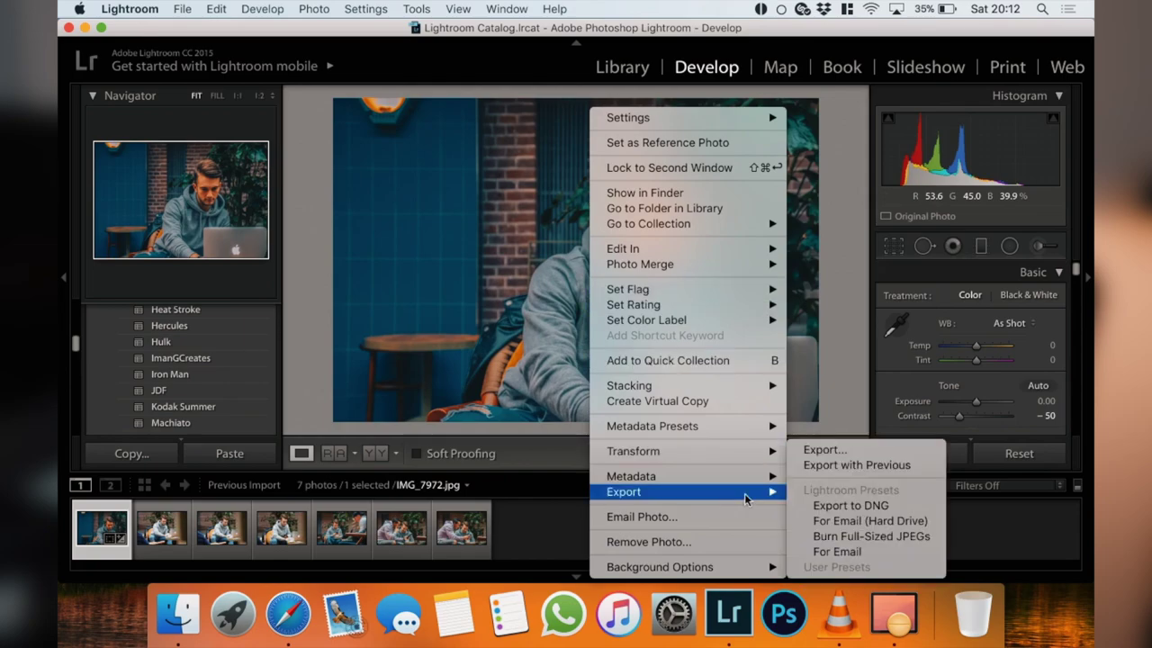
click(859, 454)
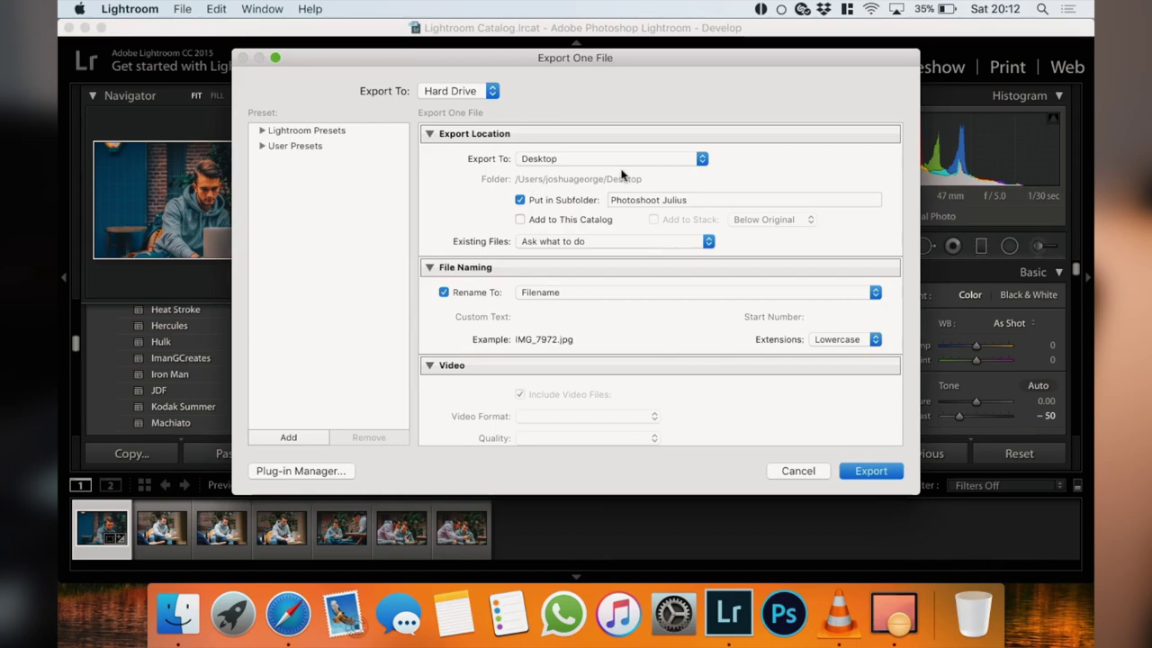
click(520, 200)
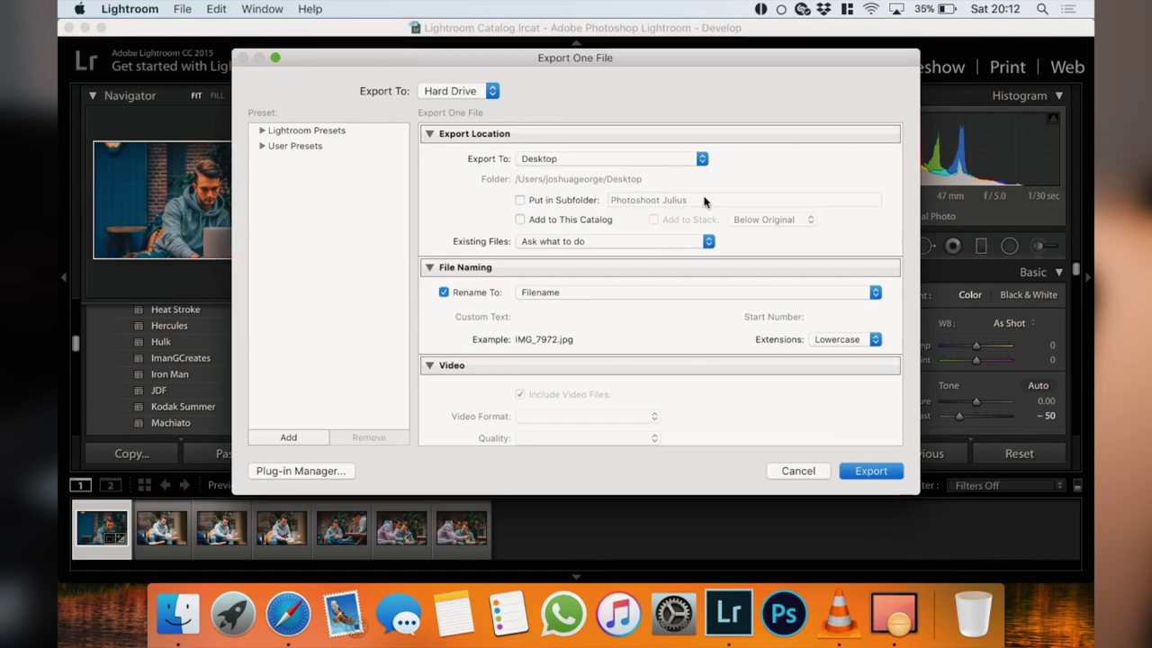
scroll(720, 358, down, 3)
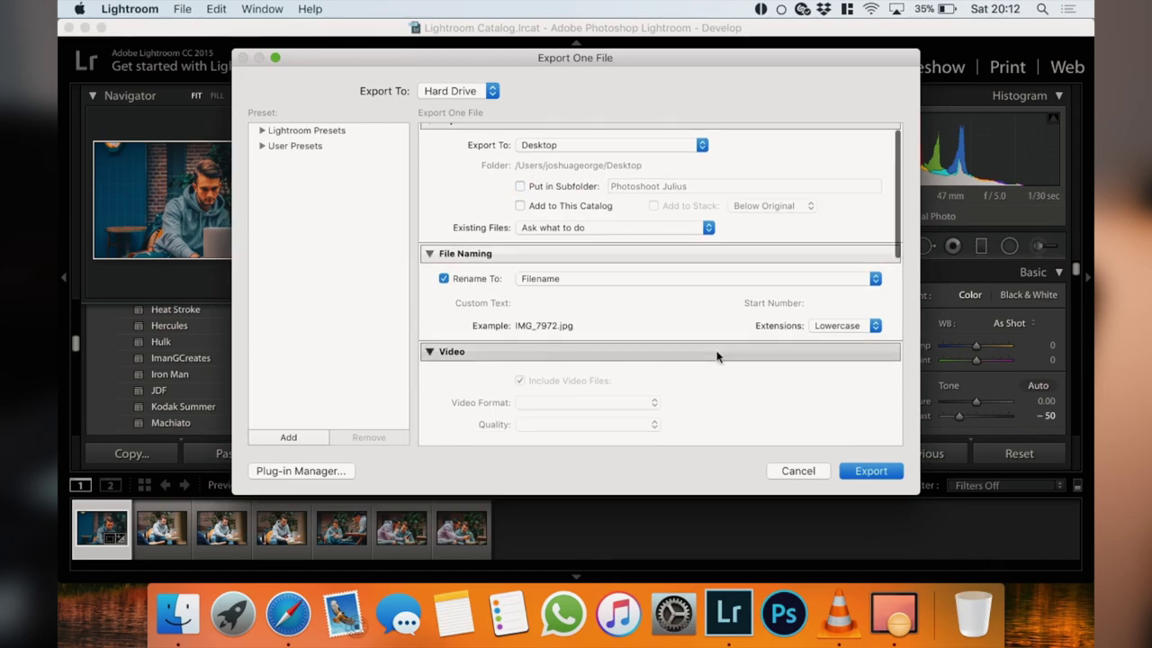
scroll(722, 342, down, 2)
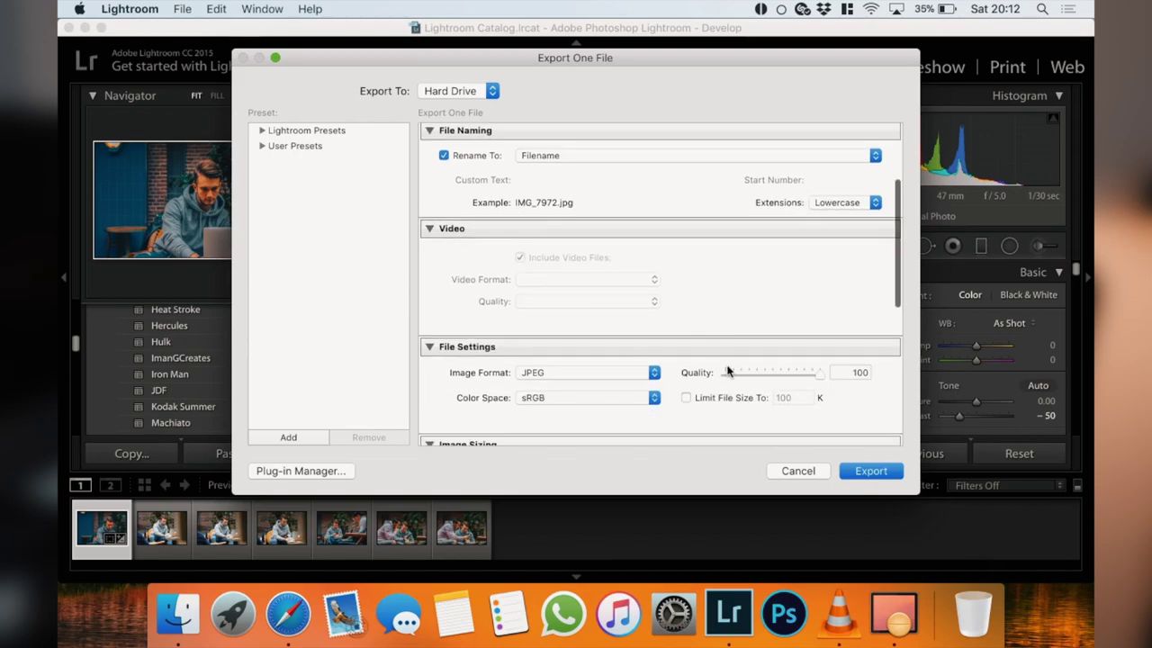
click(871, 470)
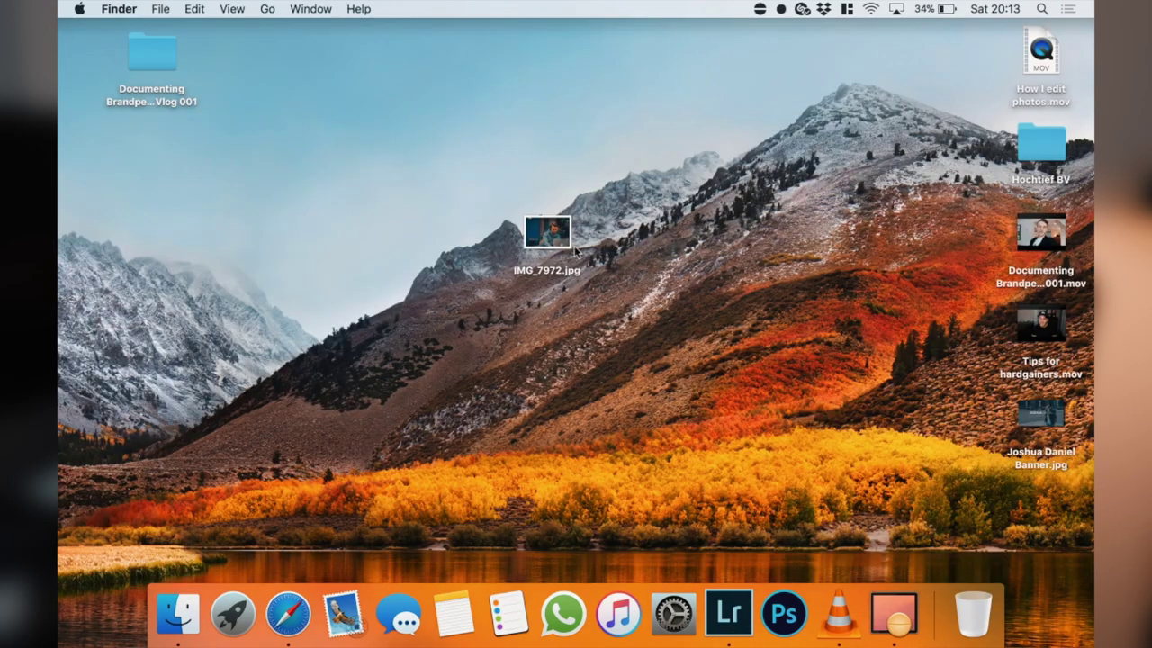
- Drag IMG_7972.jpg from the Desktop onto the Photoshop Dock icon to open it
drag(565, 238, 799, 625)
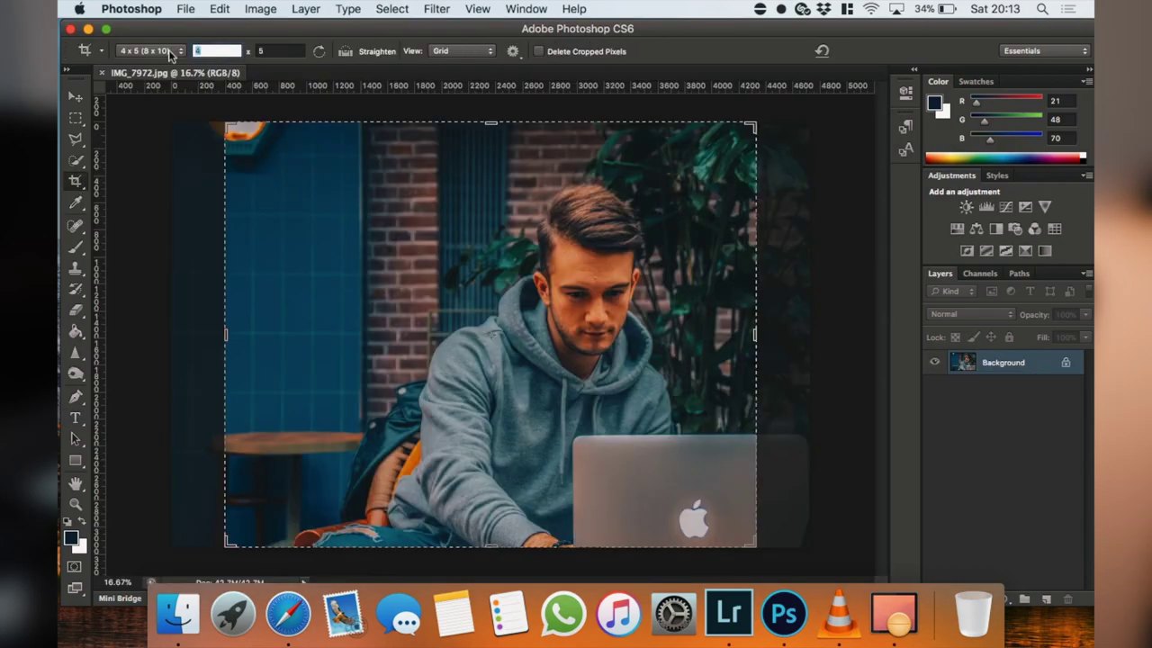
- Crop to a 4 x 5 (8 x 10) portrait, shifting the photo to frame the man and laptop
click(149, 50)
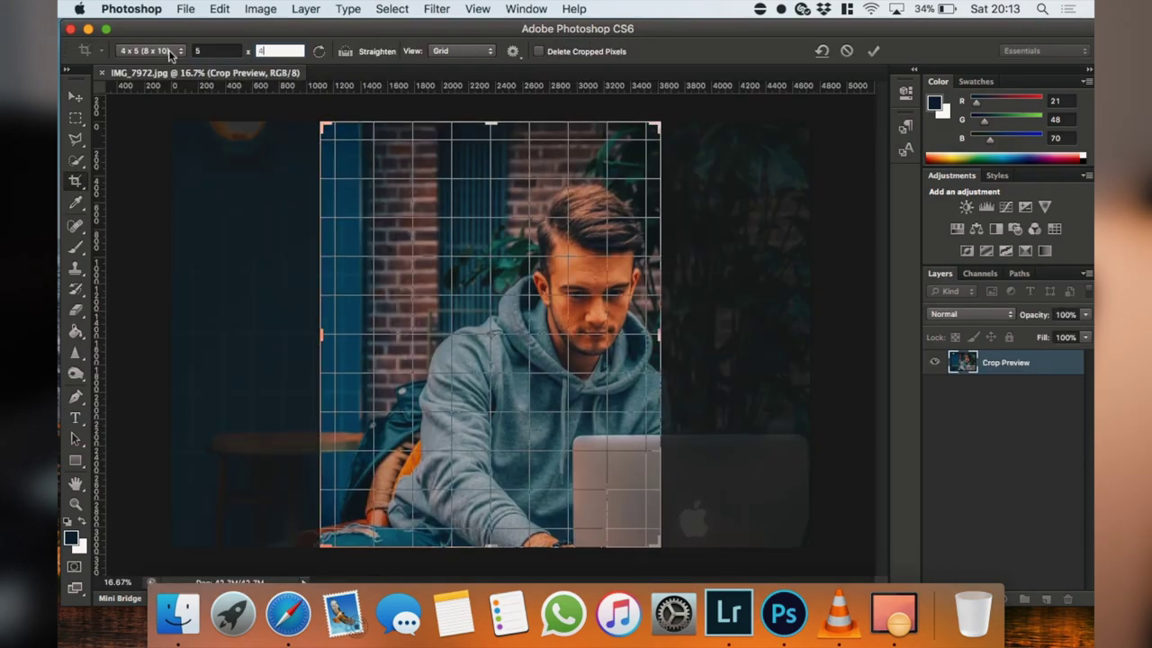
drag(600, 206, 585, 202)
click(873, 50)
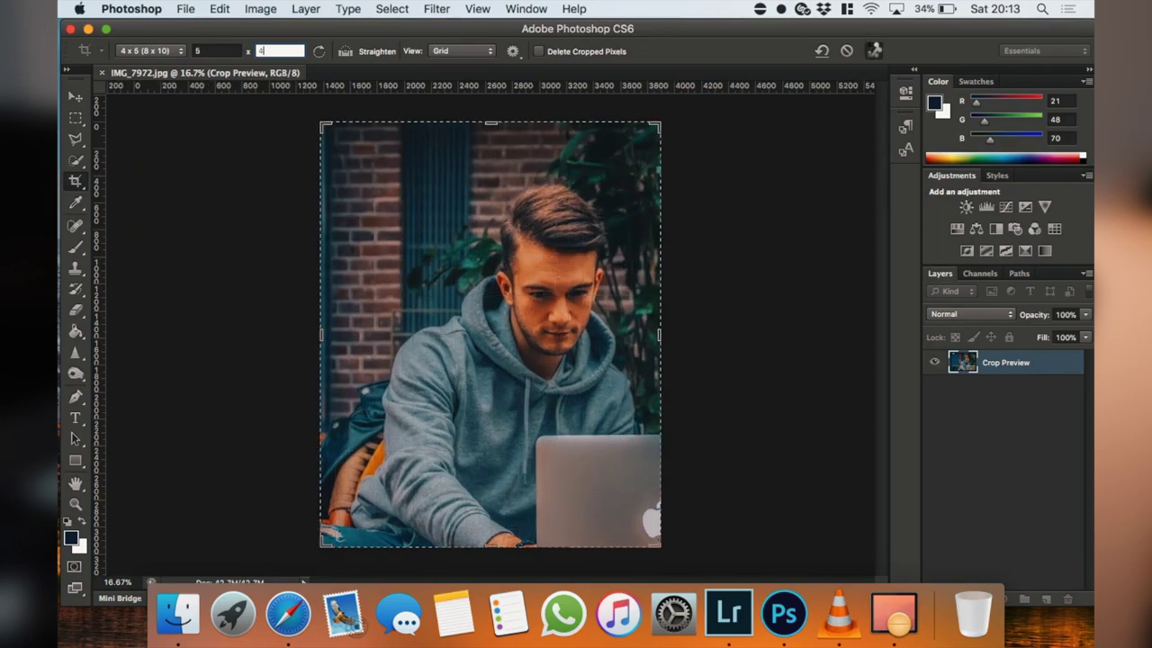